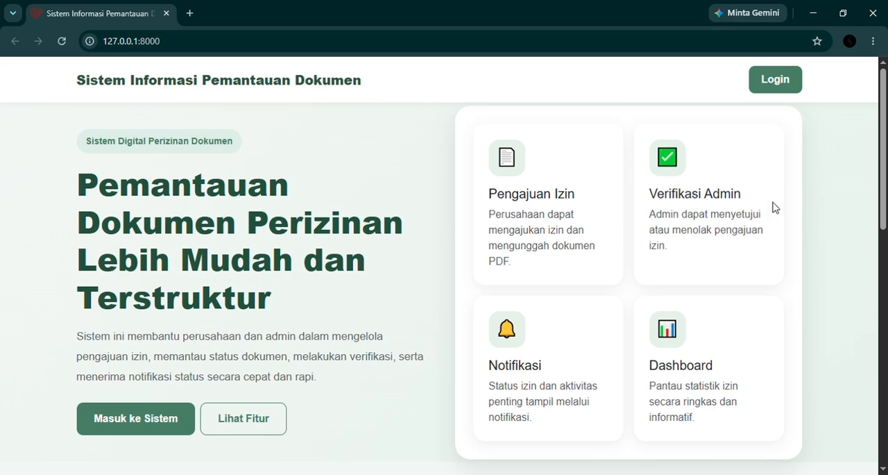
Look over the landing page's feature and usage sections, and open the login page
scroll(712, 205, down, 5)
scroll(712, 207, down, 4)
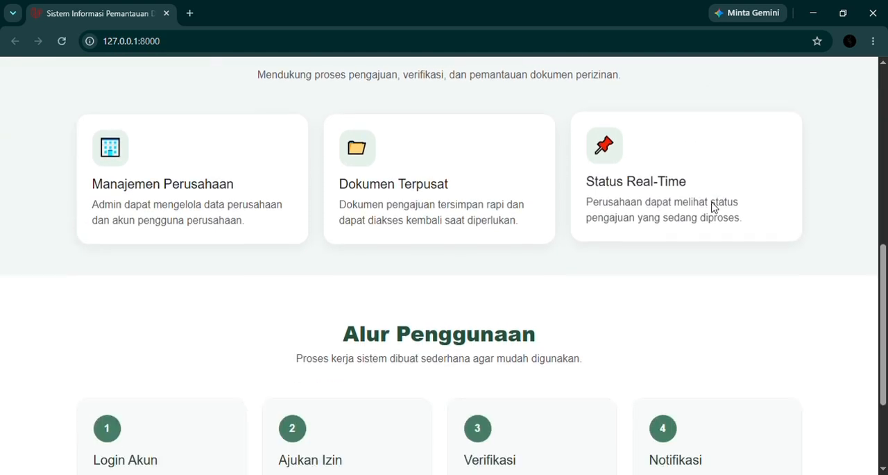
scroll(720, 240, up, 4)
scroll(721, 239, up, 5)
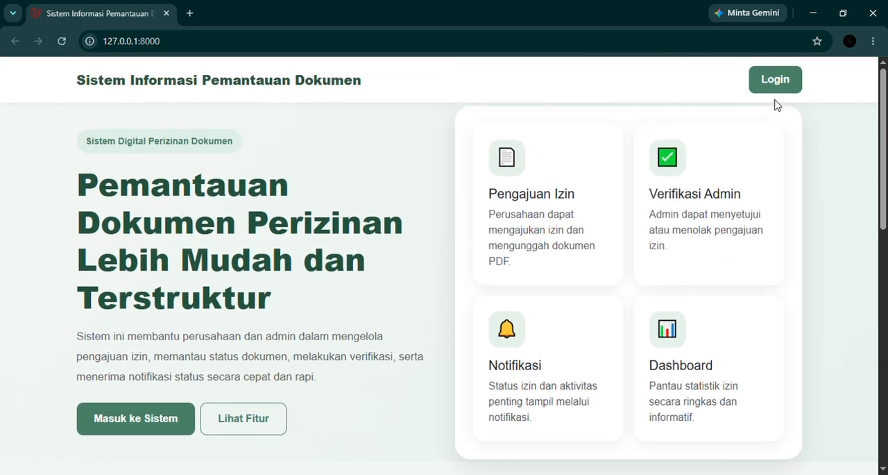
click(781, 92)
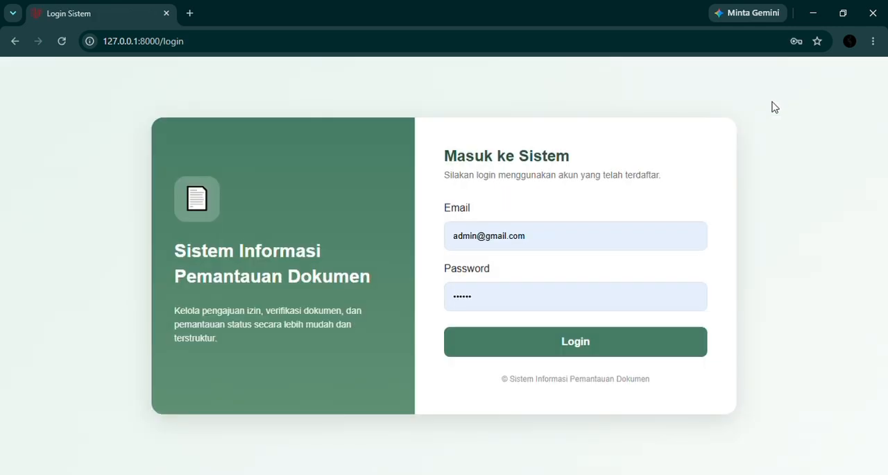
Log in with the admin account's e-mail and password, and dismiss the saved-password warning
drag(544, 239, 458, 242)
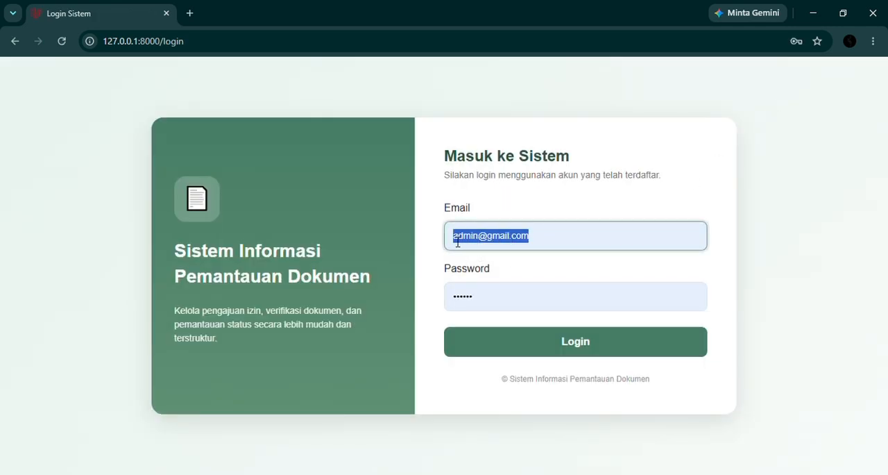
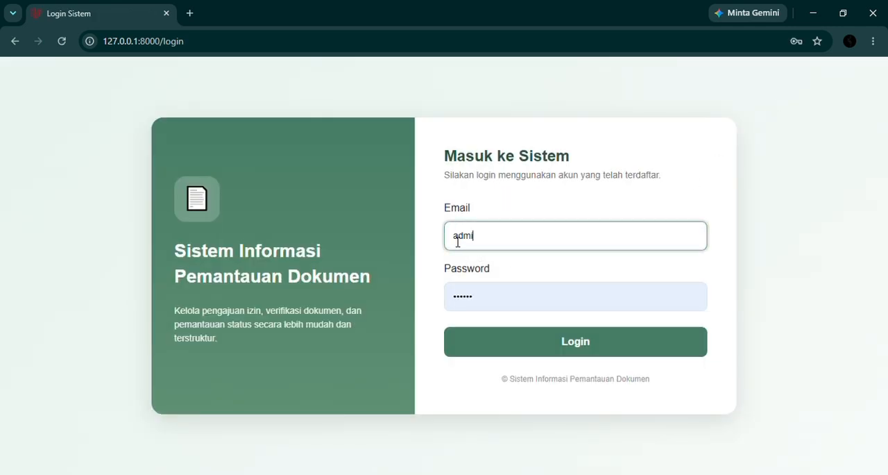
click(489, 297)
drag(479, 314, 442, 308)
text(••••••)
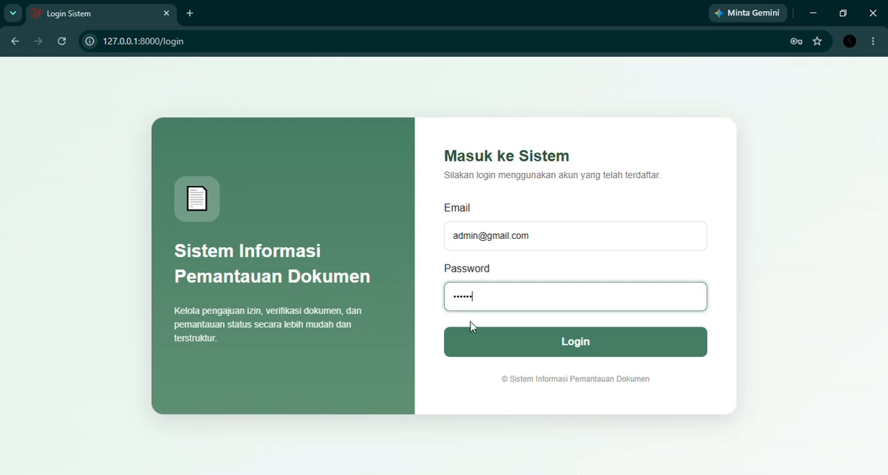
click(525, 346)
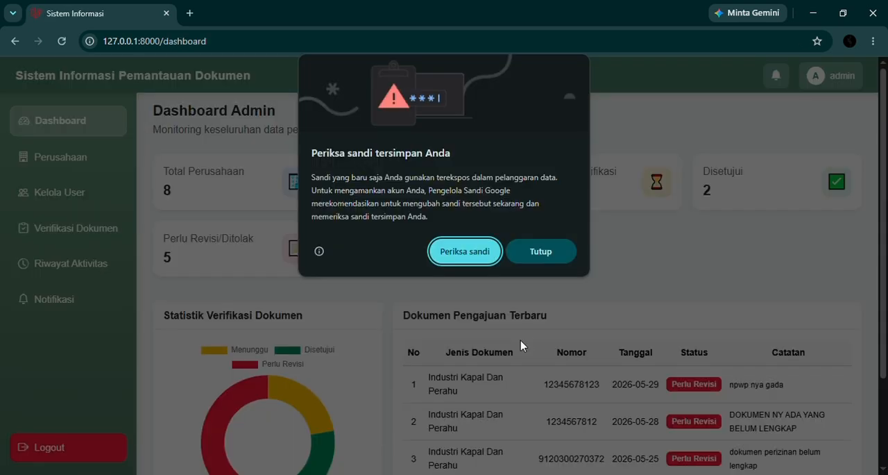
click(541, 253)
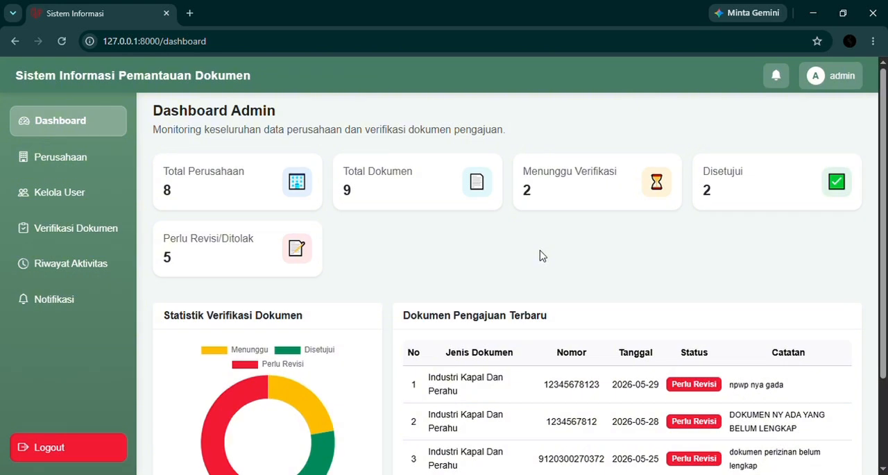
Review the admin dashboard's statistics and recent documents, and open the form for adding a user account under Kelola User
scroll(601, 243, down, 1)
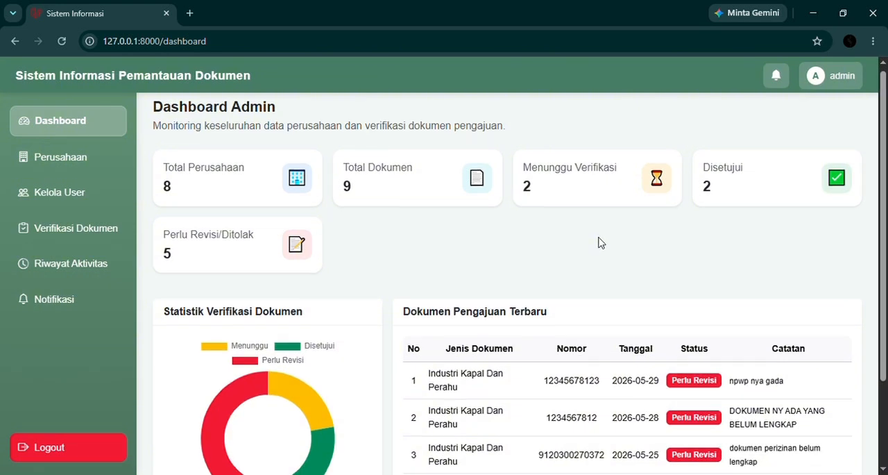
scroll(601, 243, down, 1)
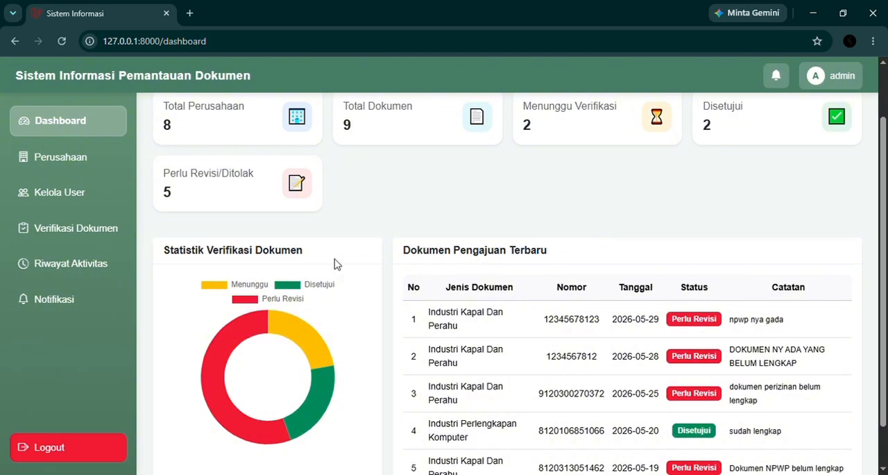
click(72, 197)
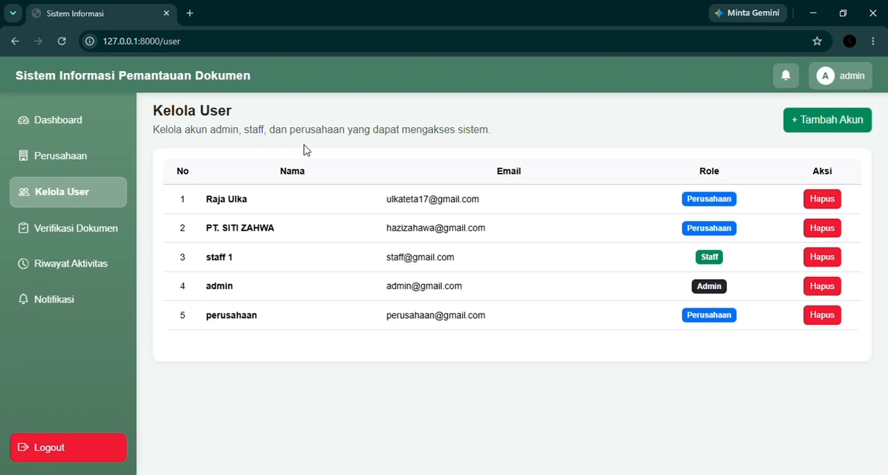
click(857, 128)
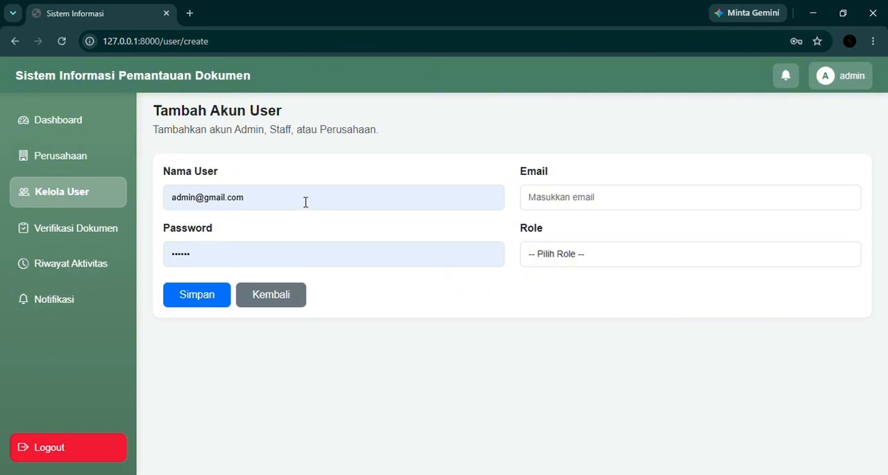
Fill in the new user's full name and e-mail address, replacing the prefilled name entry
drag(305, 201, 117, 213)
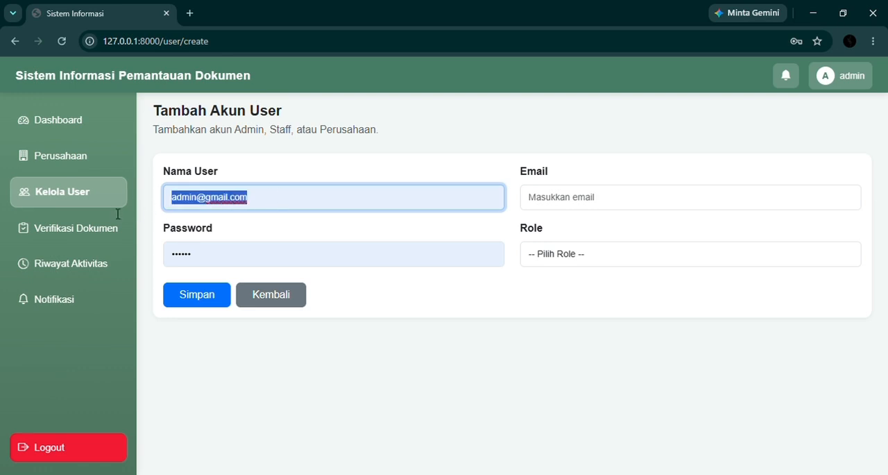
text(nAl)
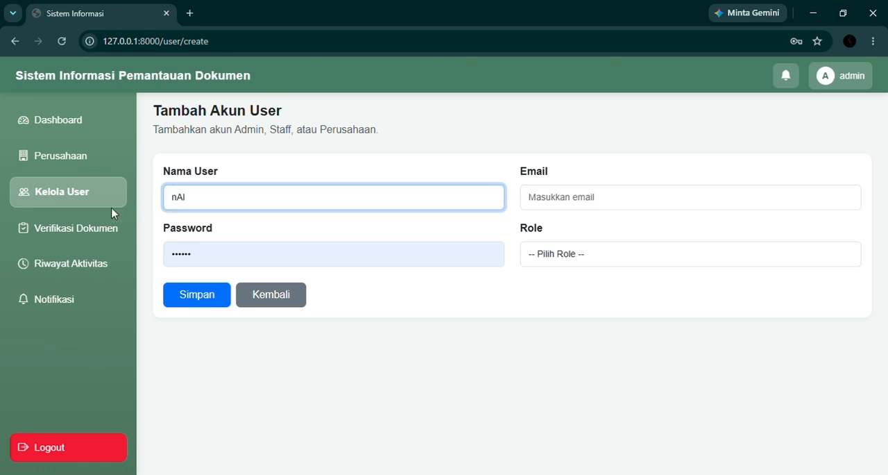
click(255, 231)
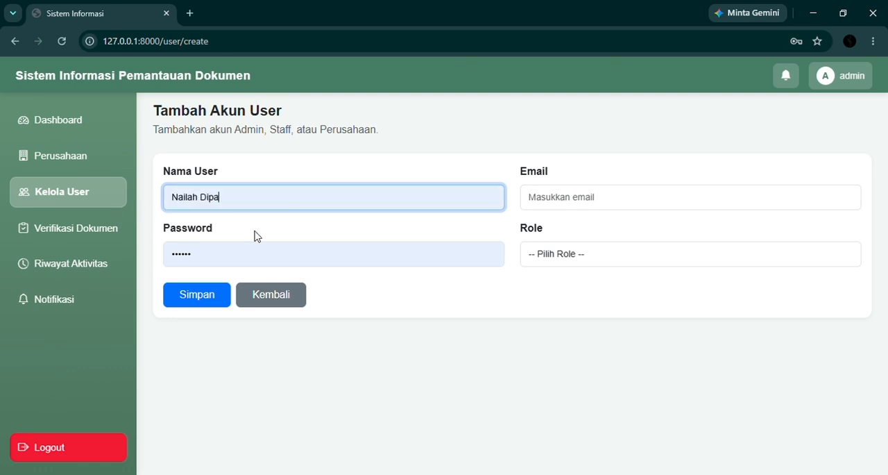
click(561, 197)
text(N)
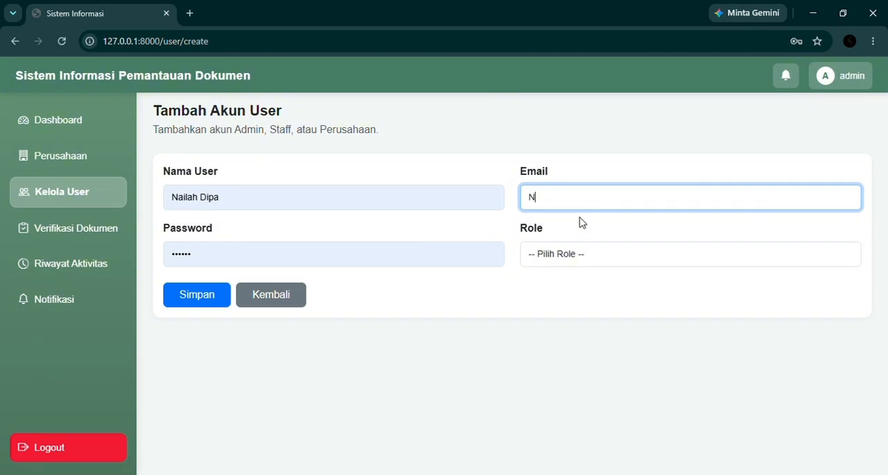
text(AIL)
click(615, 240)
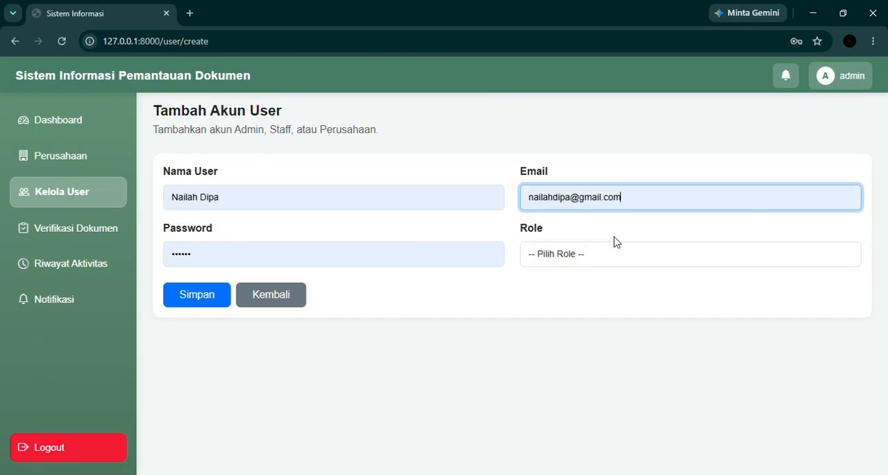
Replace the prefilled password with a new account password for the user
click(321, 256)
key(BackSpace)
key(BackSpace)
key(BackSpace)
key(BackSpace)
key(BackSpace)
key(BackSpace)
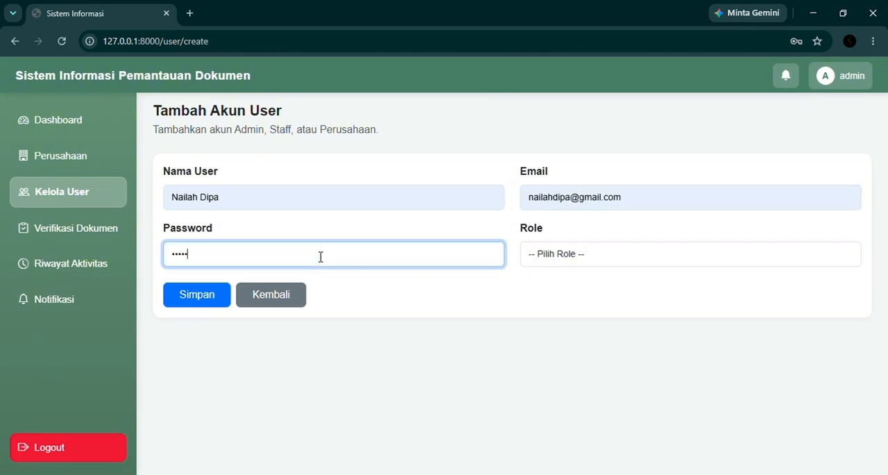
text(••••••••)
Set the new account's role to Perusahaan and save the account
click(583, 258)
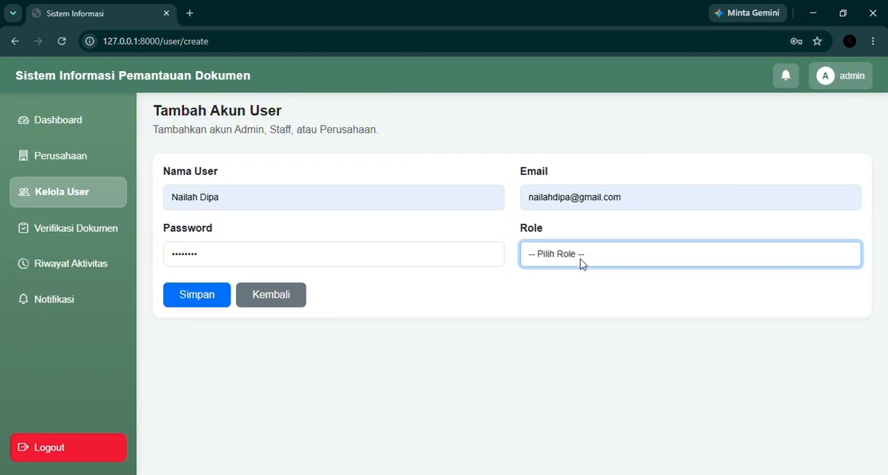
key(p)
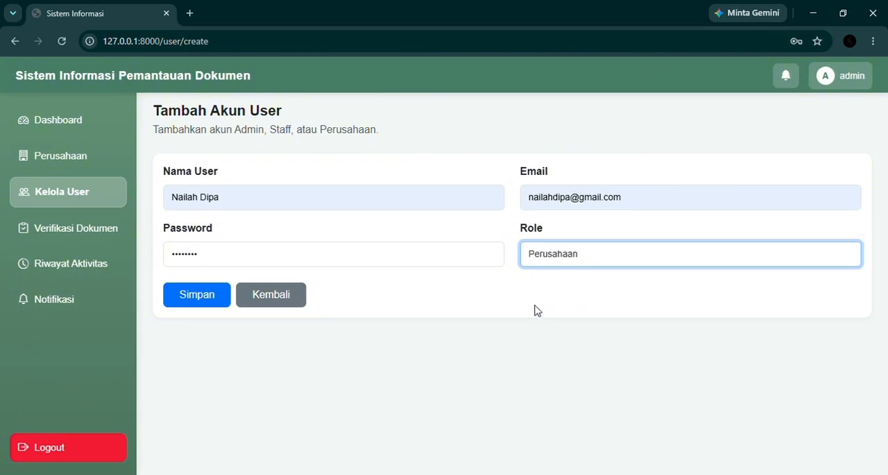
click(211, 298)
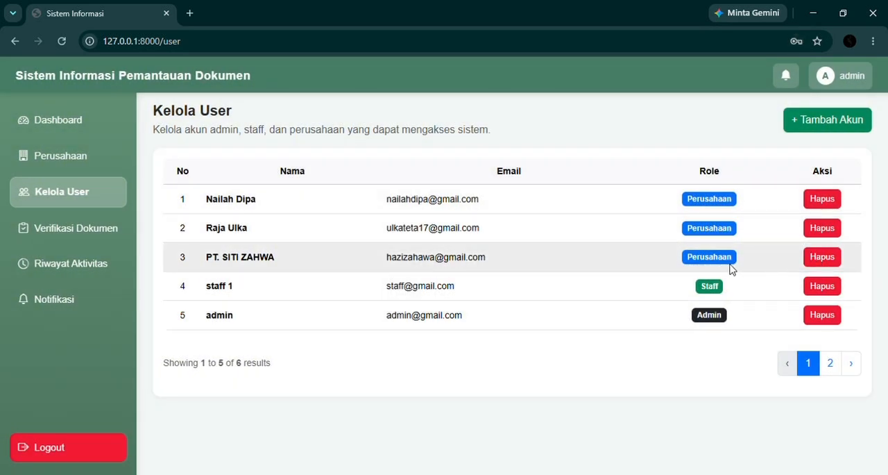
Start a new company record under Perusahaan and assign the newly created user account to it
click(88, 163)
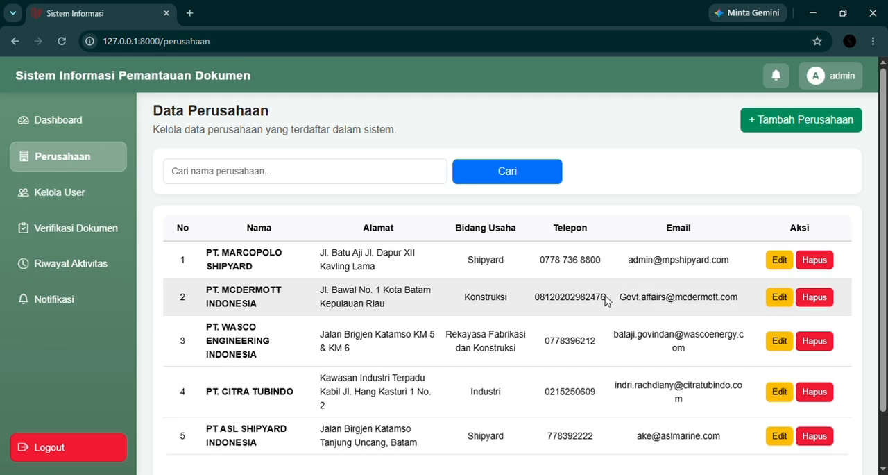
click(834, 128)
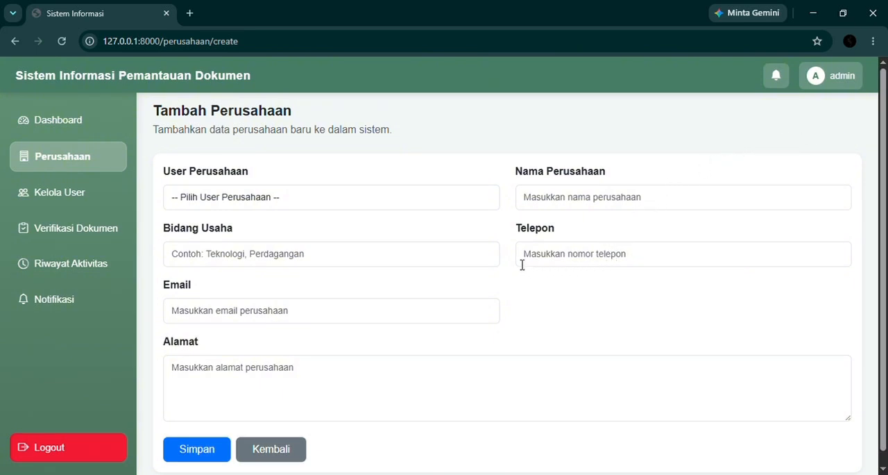
click(364, 199)
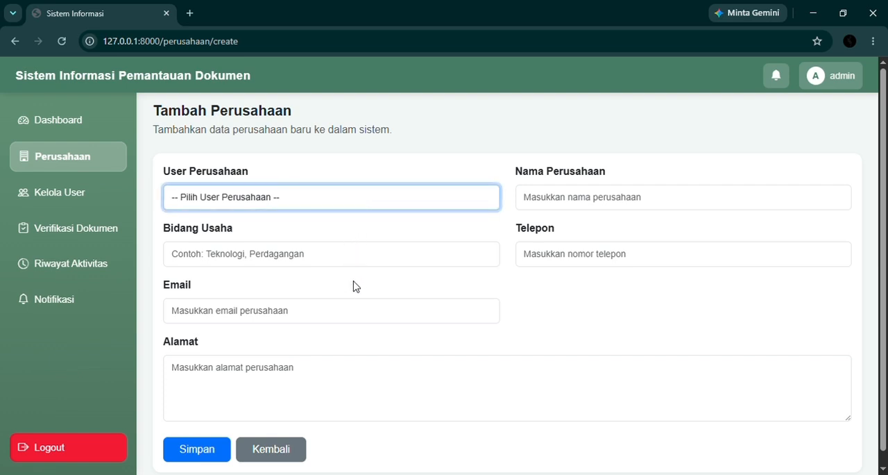
key(Down)
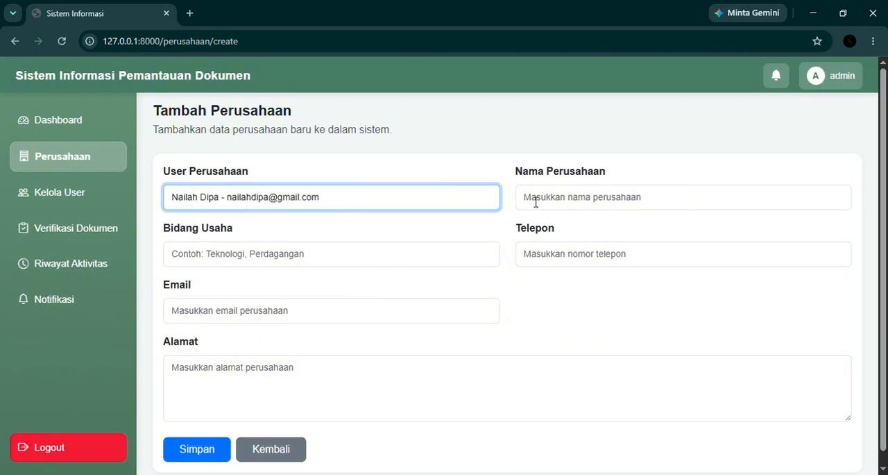
Set the company name to PT. MAJU JAYA BERSAMA and its business field (Bidang Usaha) to Shipyard
click(576, 208)
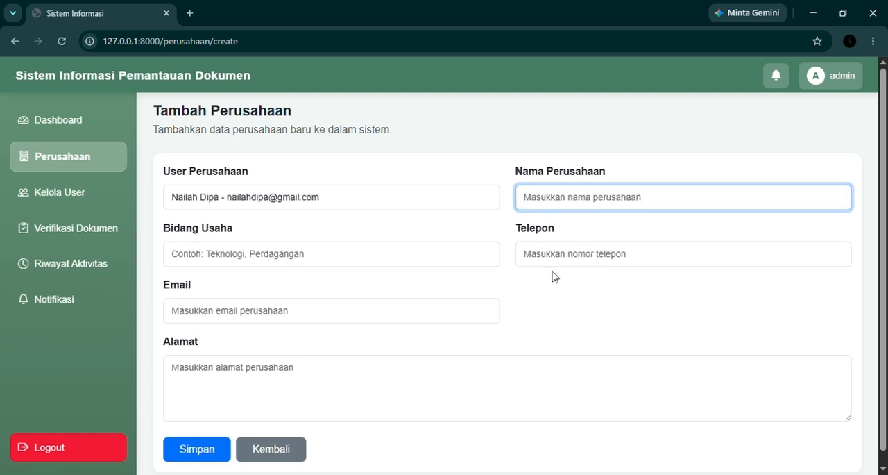
text(pt)
key(BackSpace)
text(P)
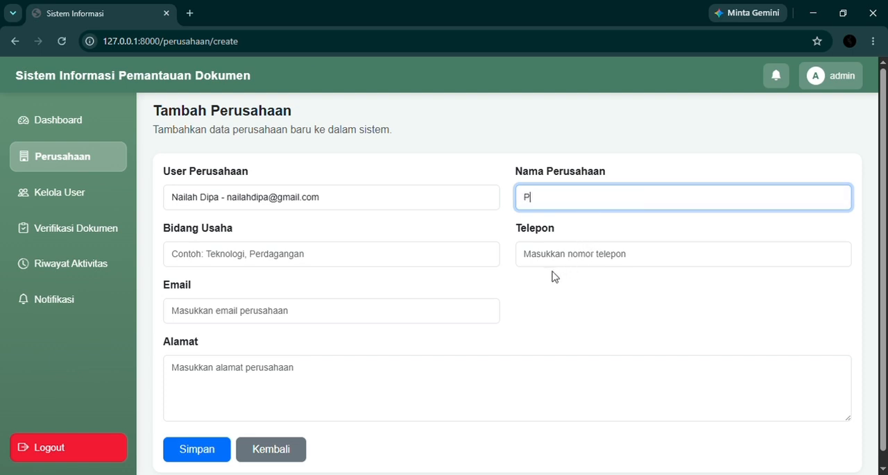
text(T. MAJU JAYA BERSAMA)
click(627, 235)
click(300, 264)
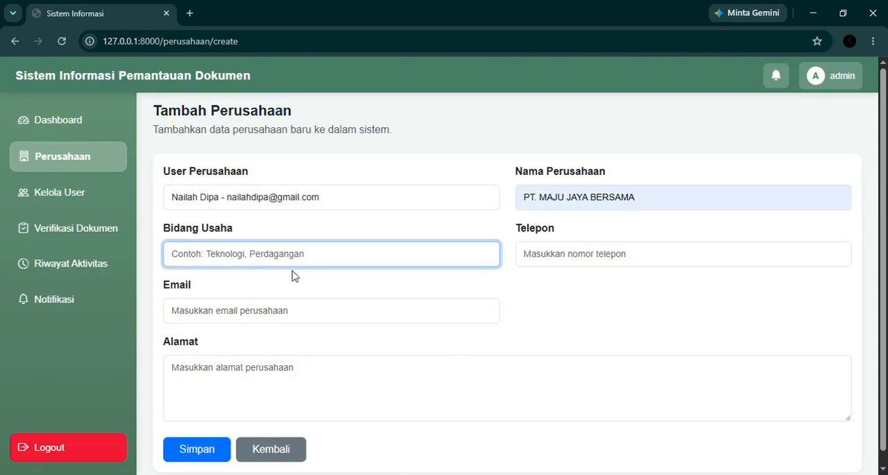
click(290, 284)
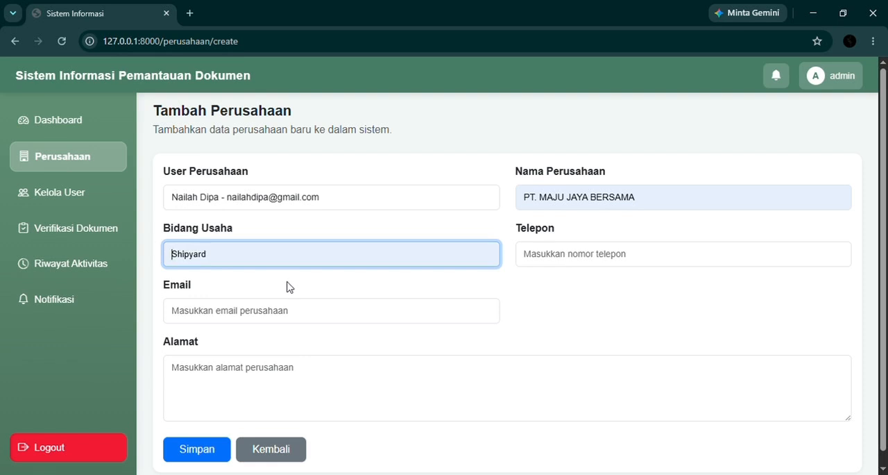
Fill in the company's phone number and e-mail address
click(570, 263)
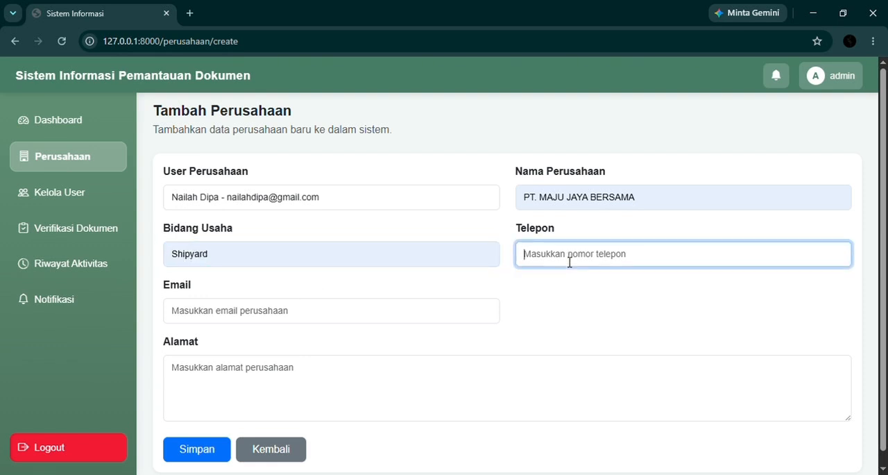
click(397, 319)
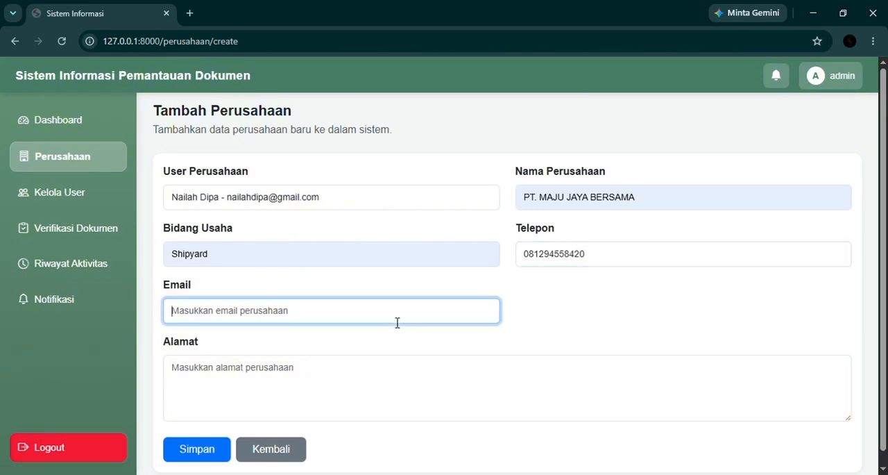
text(NAI)
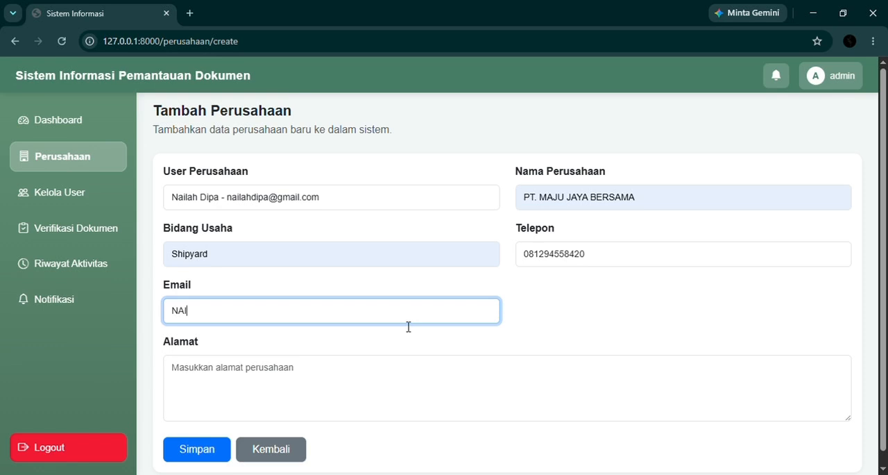
click(271, 347)
Enter the company's street address in Alamat and save the new company record
click(267, 381)
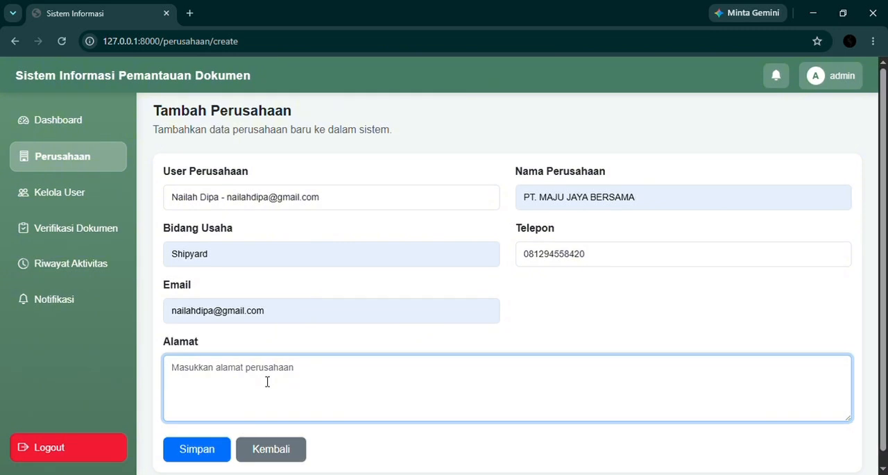
text(Jalan Ka)
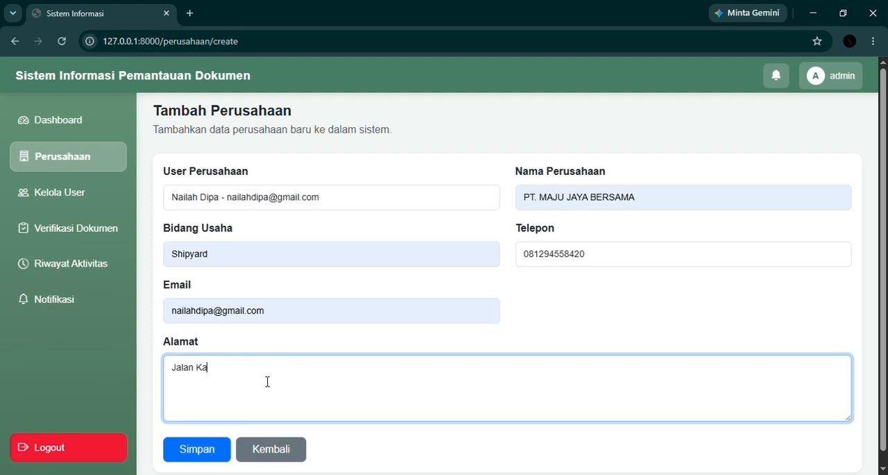
text(wasan Industri Kabil)
click(213, 451)
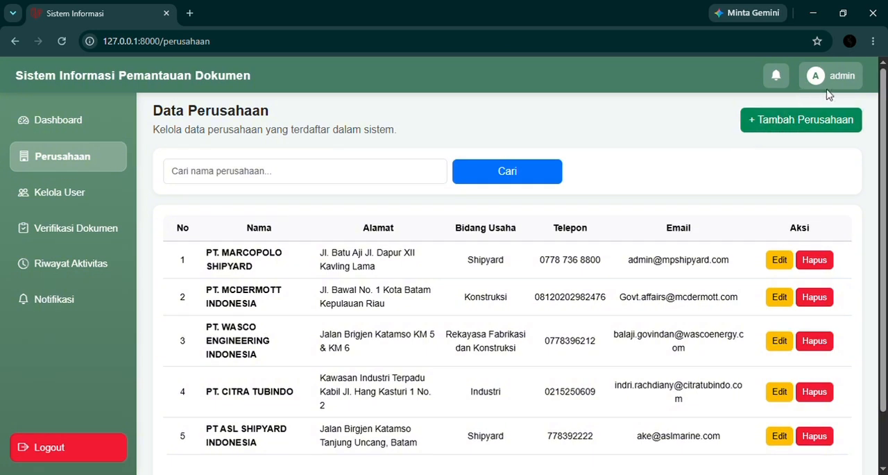
Log out of the admin account and enter the company user's e-mail in the login form
click(67, 451)
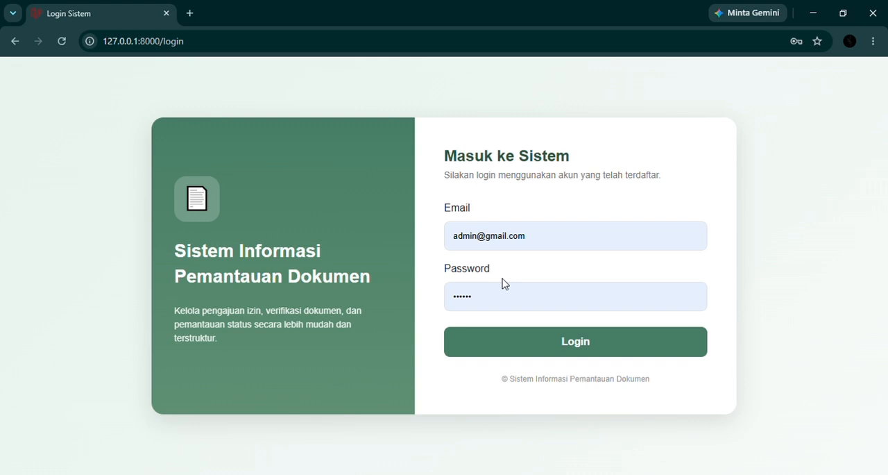
double_click(472, 242)
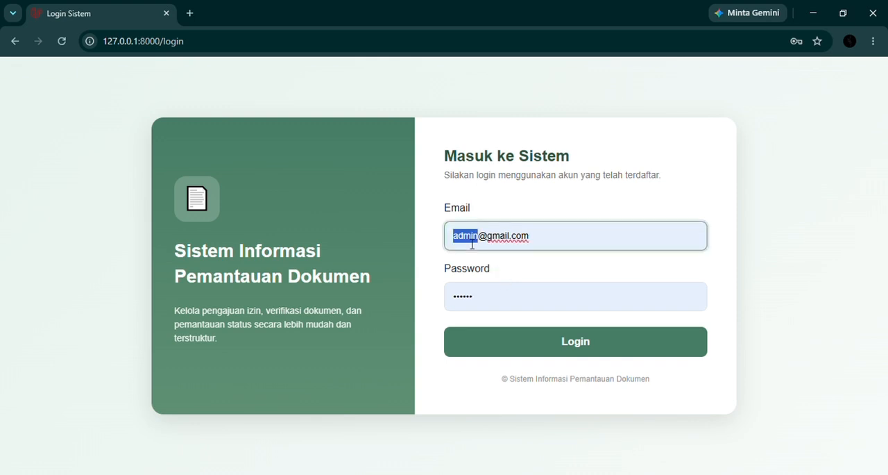
drag(562, 247, 410, 249)
text(nai)
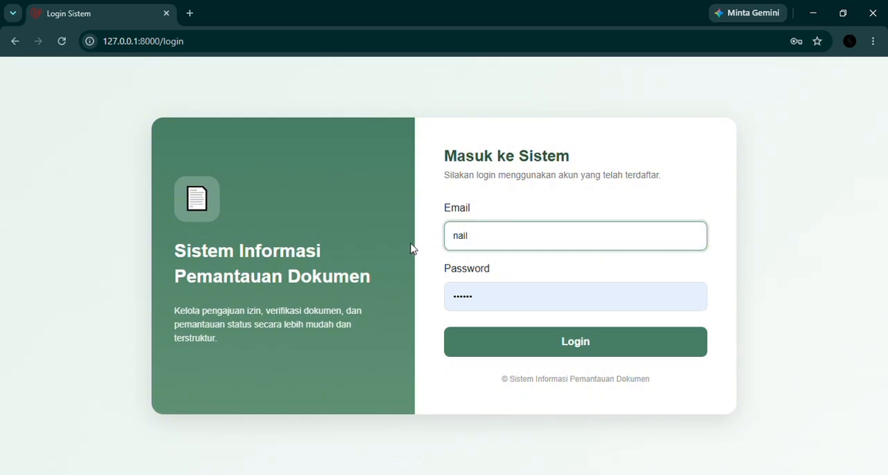
text(l.com)
click(548, 282)
Replace the prefilled password with the company user's account password and log in
click(501, 299)
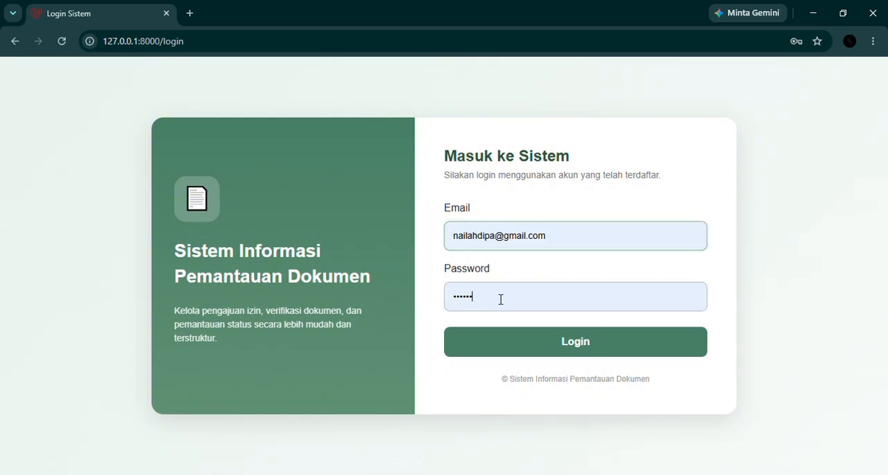
drag(501, 299, 393, 308)
text(1)
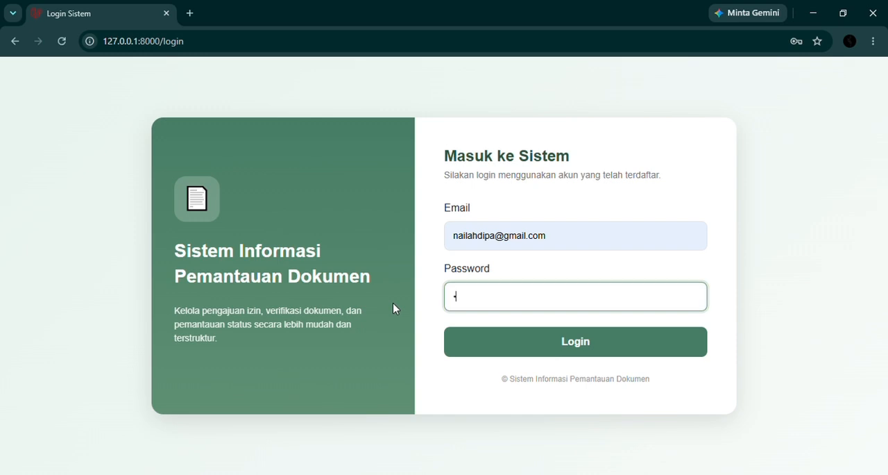
text(2345678)
click(580, 347)
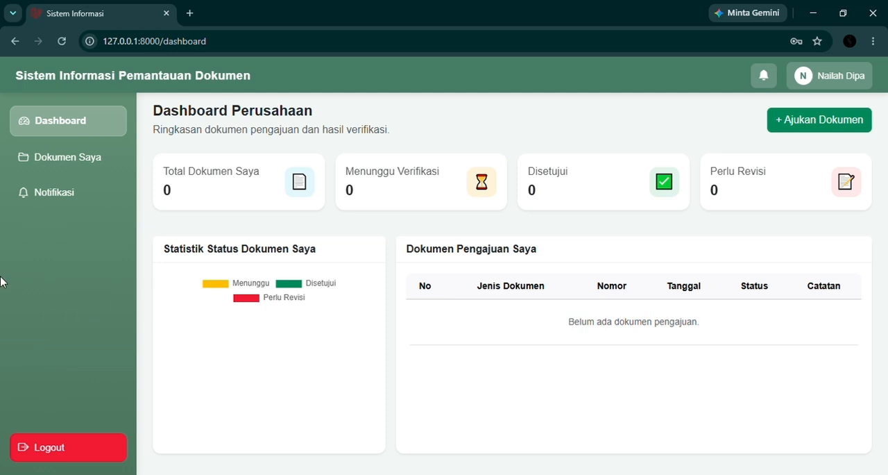
Start a document submission under Dokumen Saya for PT. MAJU JAYA BERSAMA with Jenis Dokumen set to Industri Kapal Dan Perahu
click(78, 156)
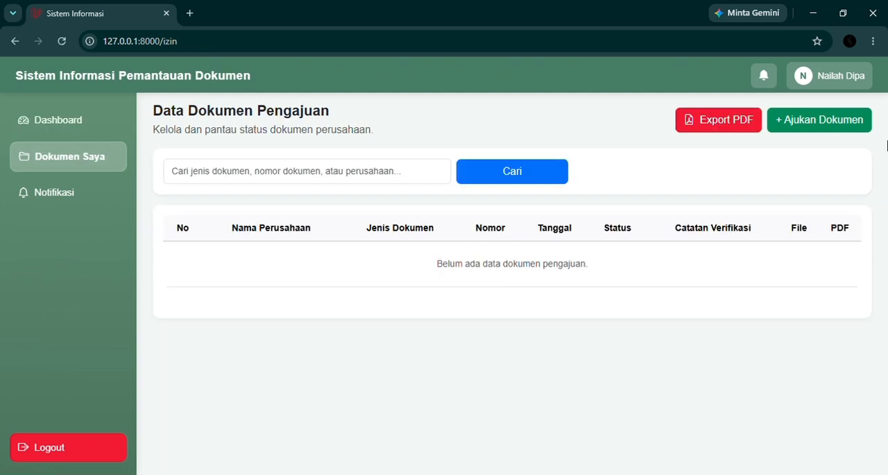
click(821, 125)
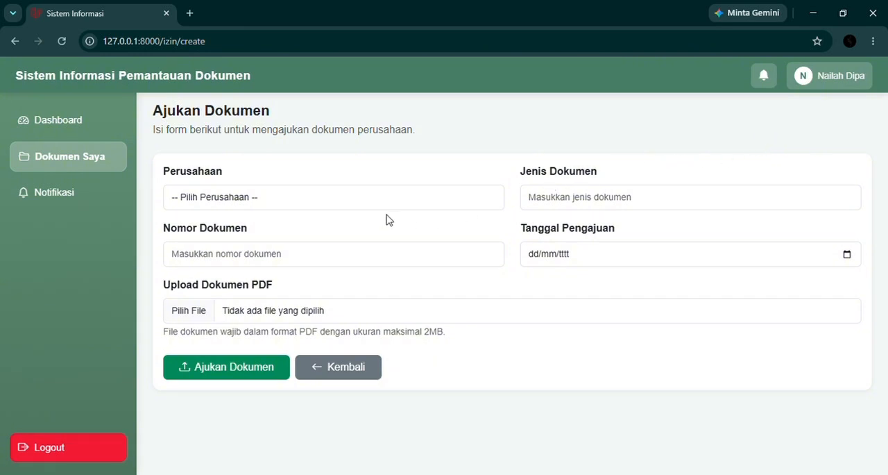
click(427, 202)
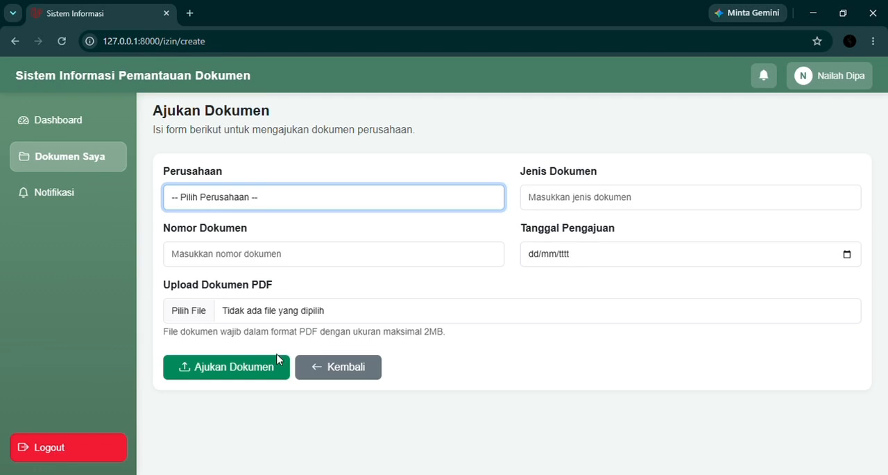
key(Down)
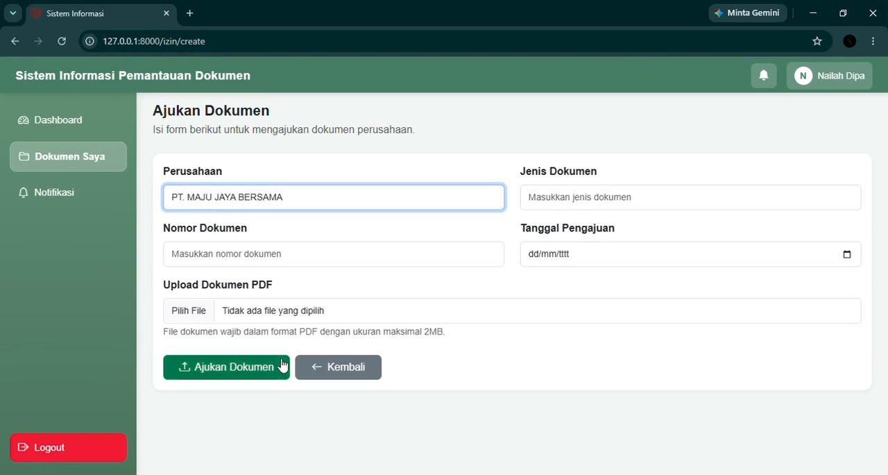
click(576, 200)
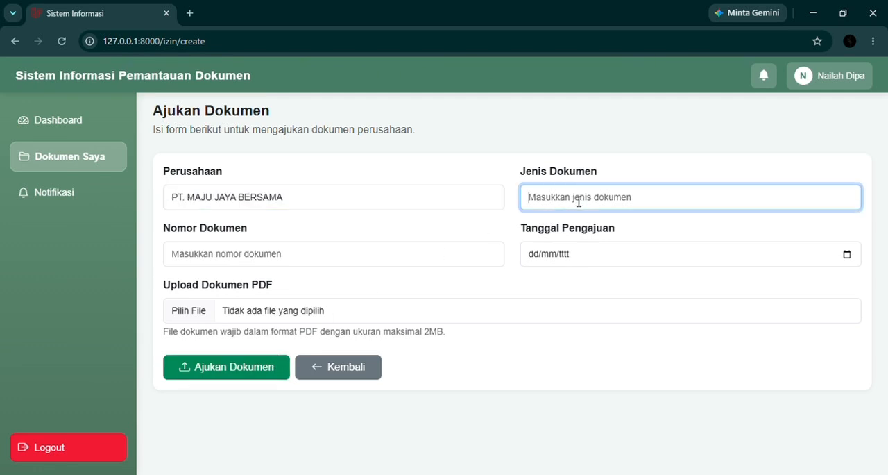
click(612, 220)
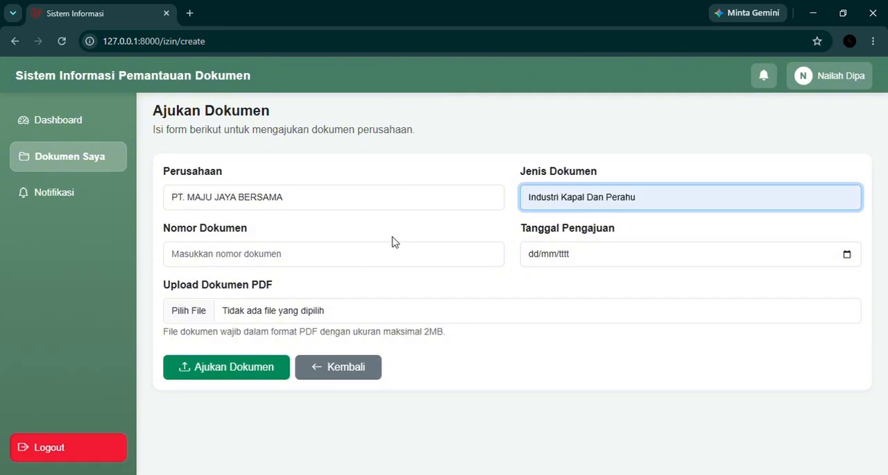
click(297, 268)
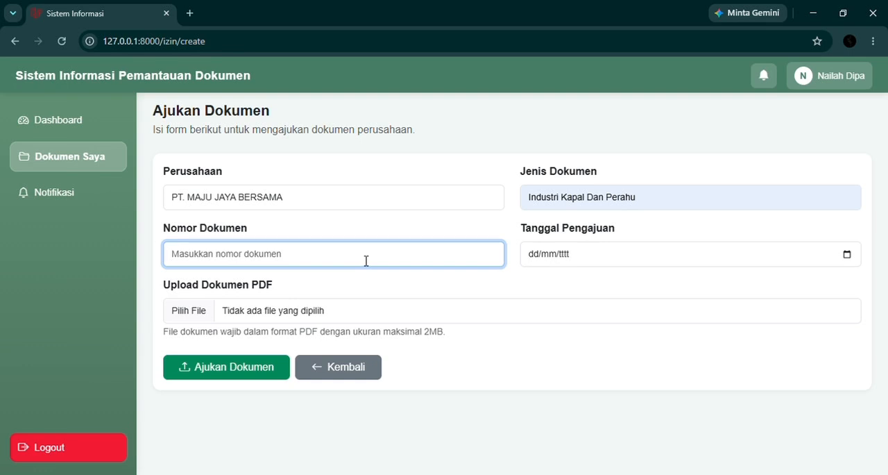
text(1)
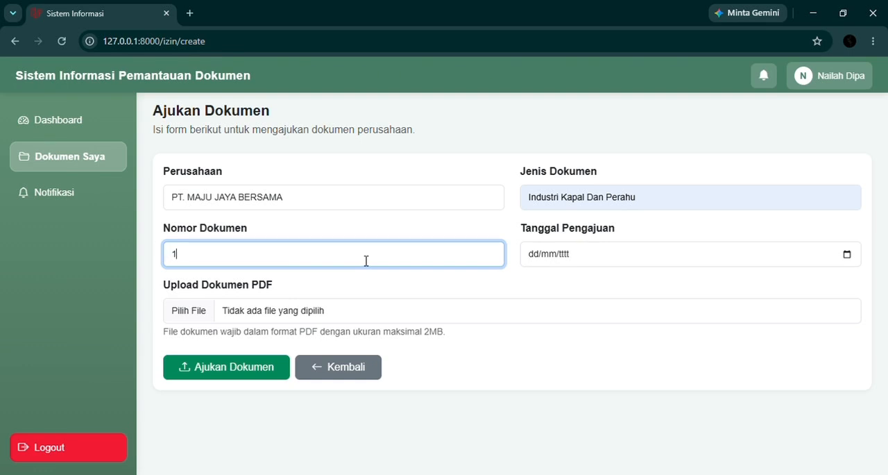
text(234567891)
click(848, 255)
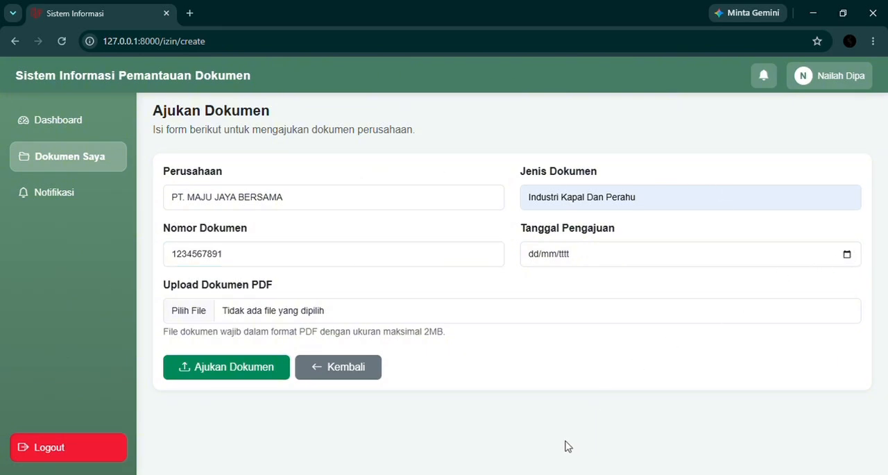
click(636, 444)
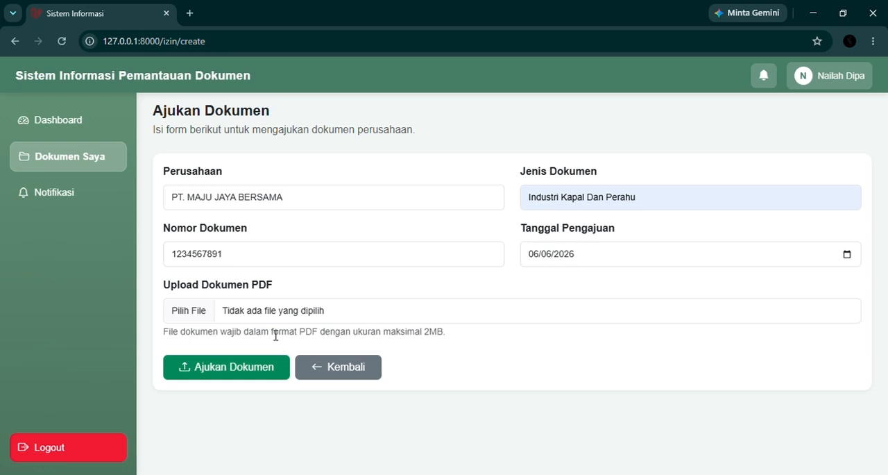
Attach laporan_pengajuan_izin (2).pdf as the document PDF and submit the document
click(197, 316)
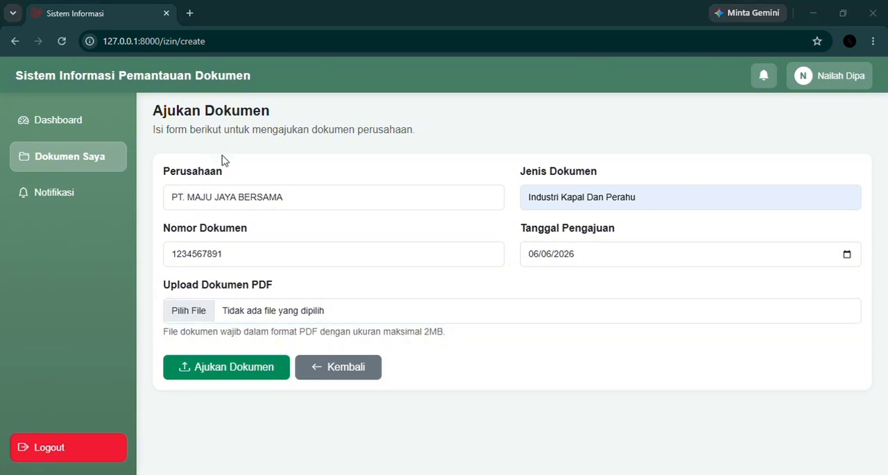
click(488, 295)
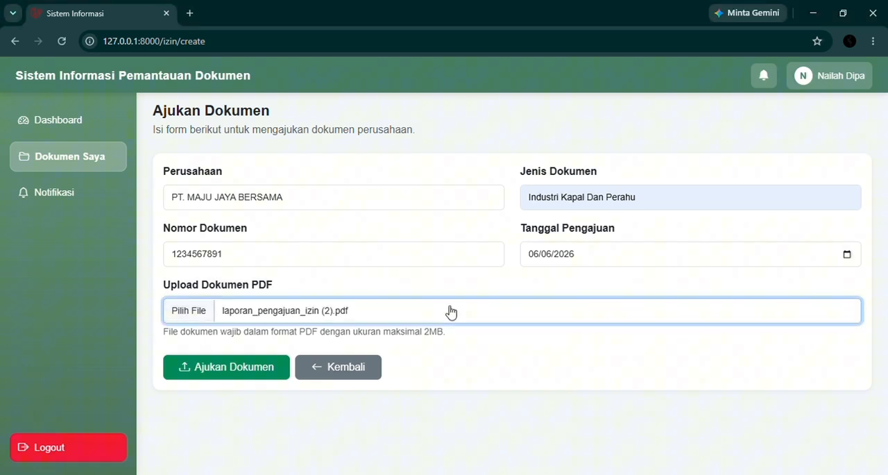
click(229, 375)
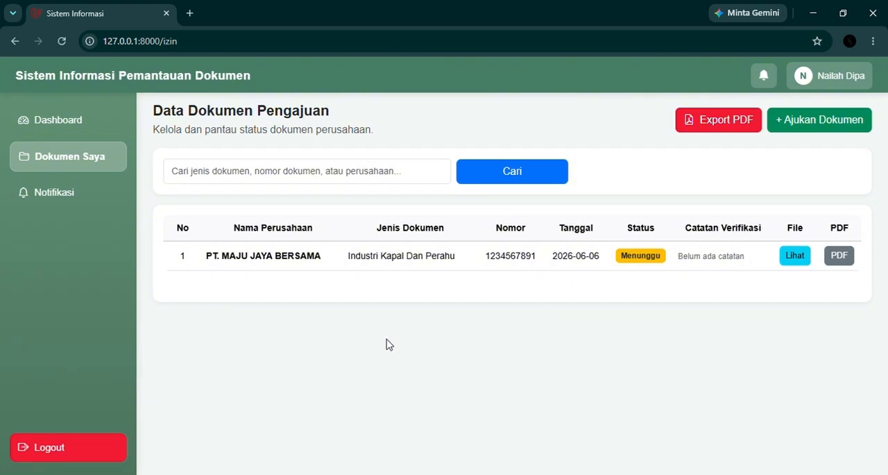
click(80, 165)
Log out of the company account and enter the staff account's e-mail in the login form
click(38, 450)
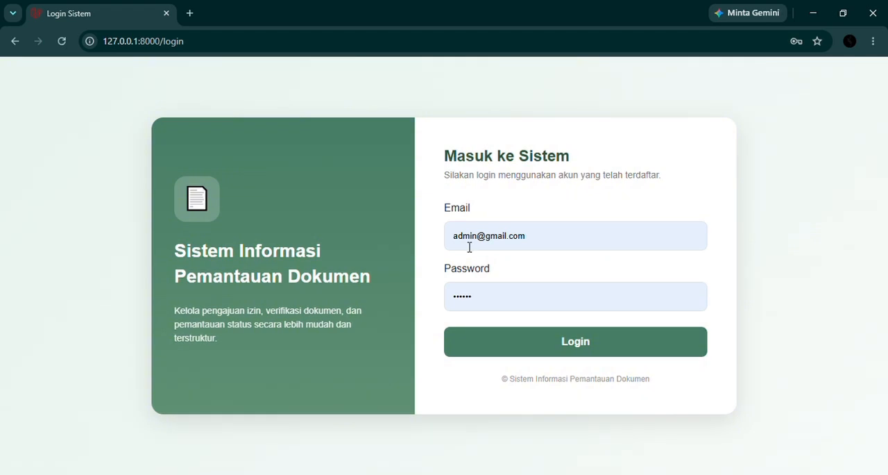
double_click(476, 242)
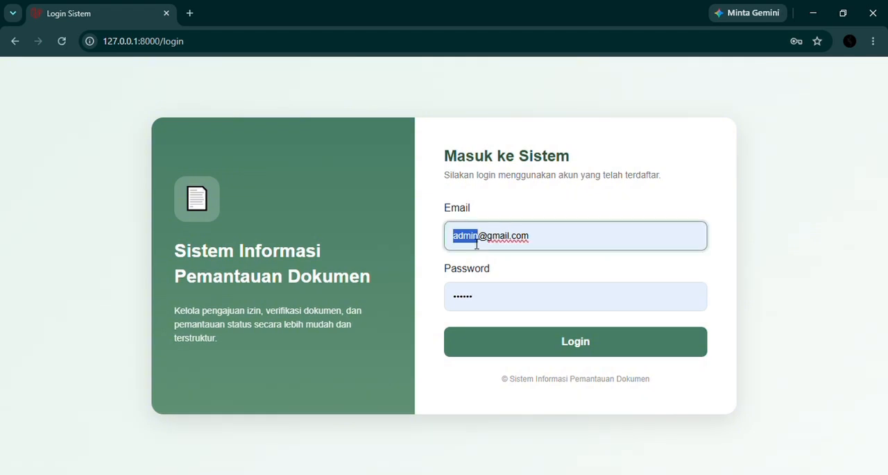
drag(542, 240, 427, 245)
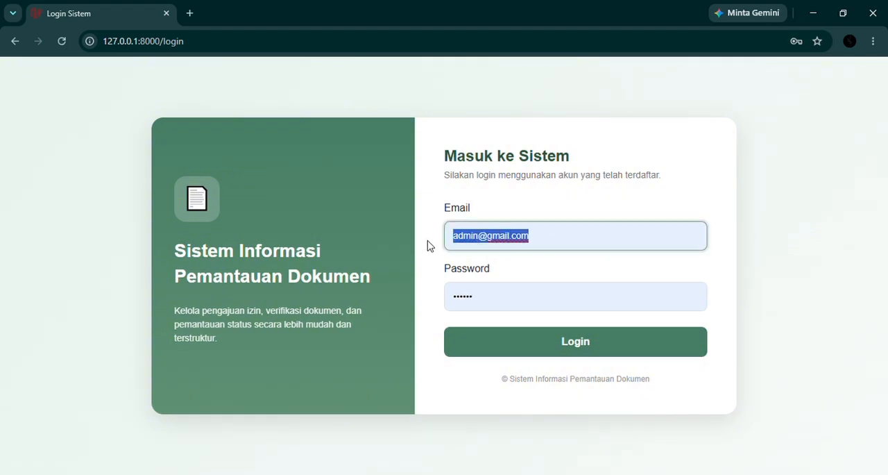
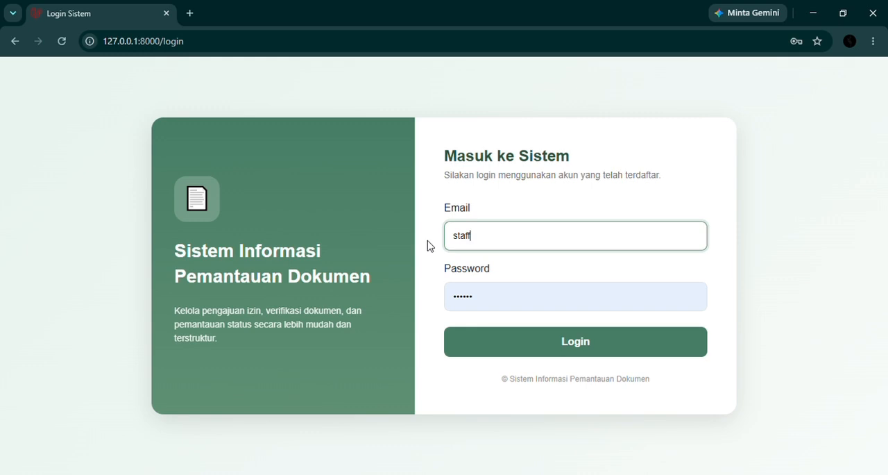
Enter the staff account's password, log in and dismiss the browser's saved-password warning
key(Tab)
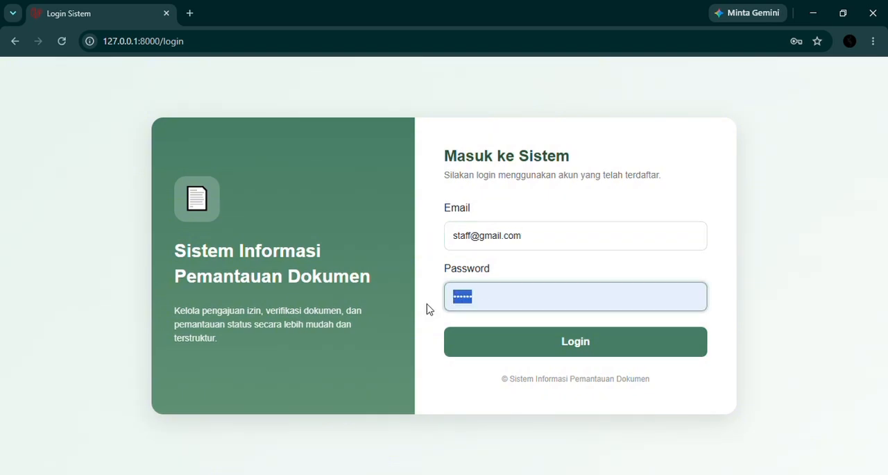
text(p•••••)
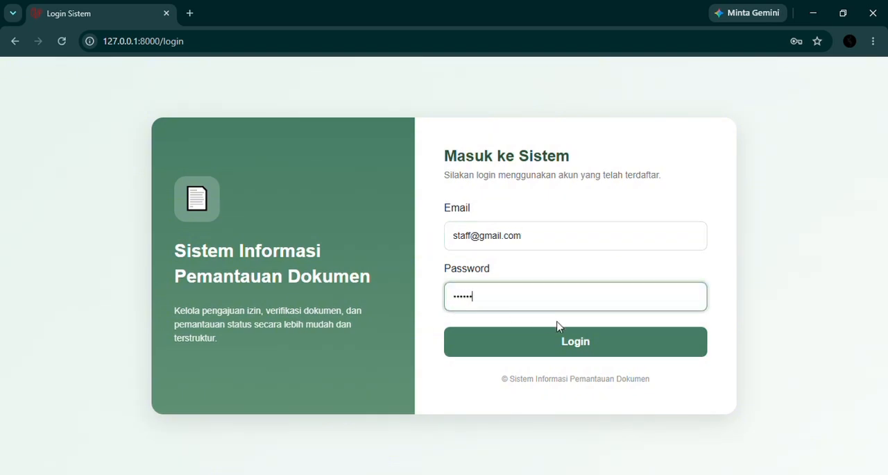
click(568, 344)
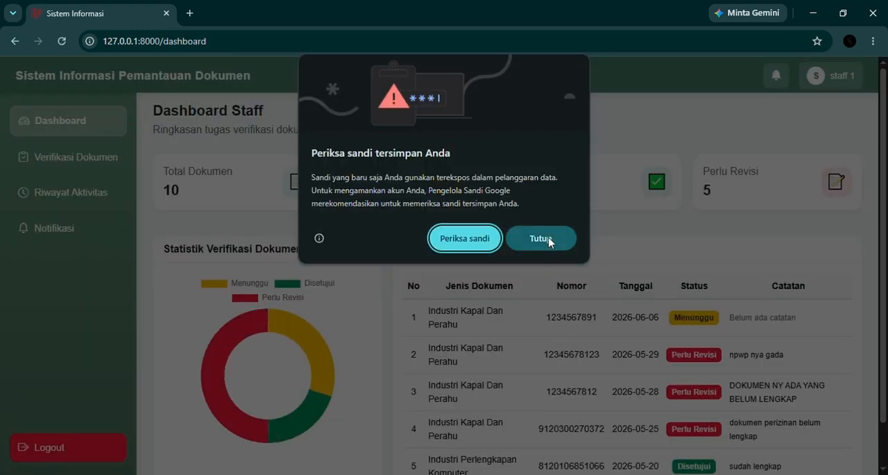
click(541, 238)
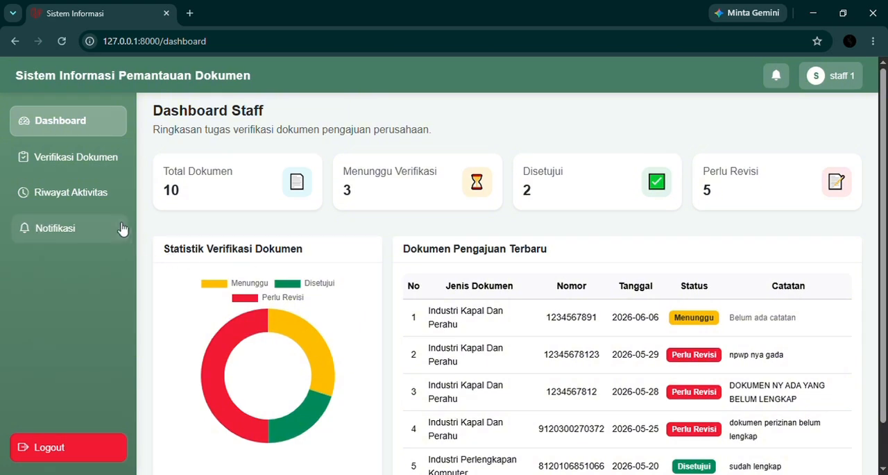
Under Verifikasi Dokumen, view the uploaded file and the generated PDF of PT. MAJU JAYA BERSAMA's submission
click(105, 172)
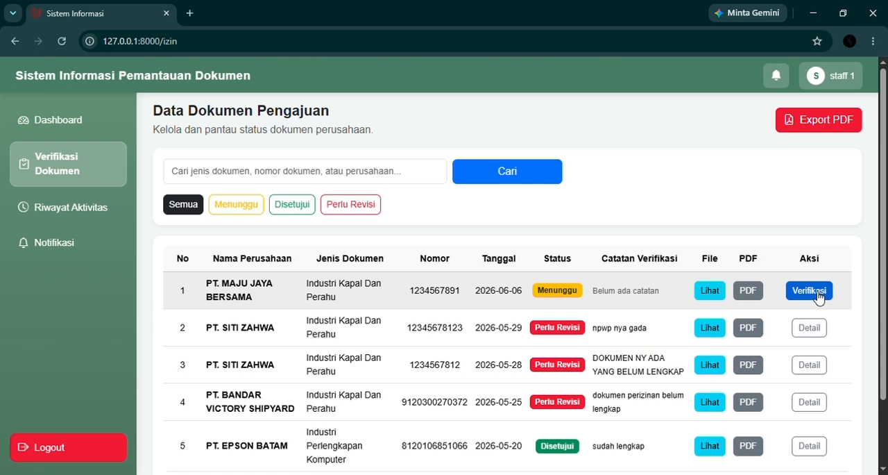
click(721, 292)
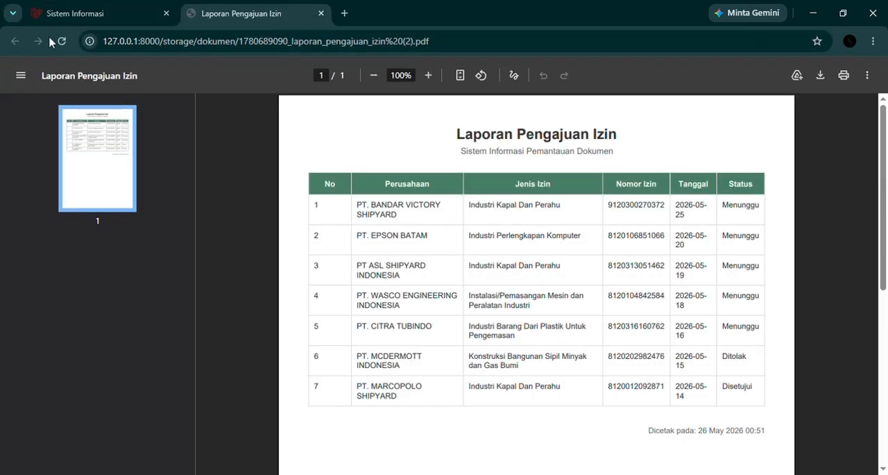
click(69, 13)
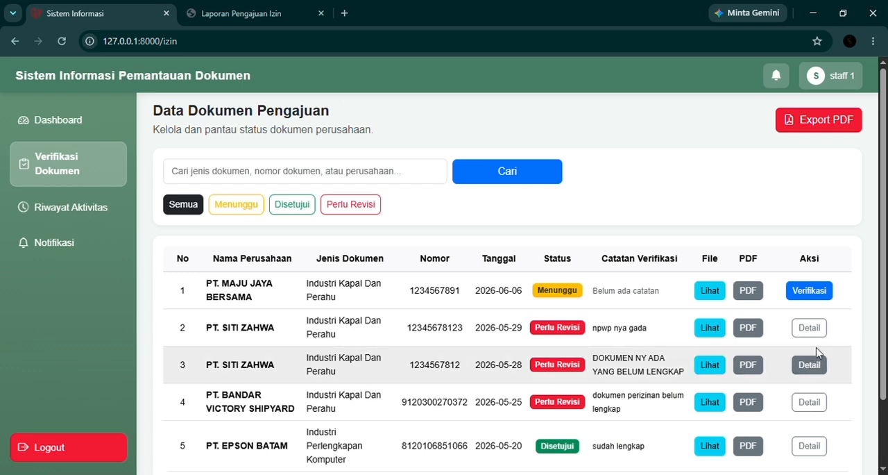
click(749, 291)
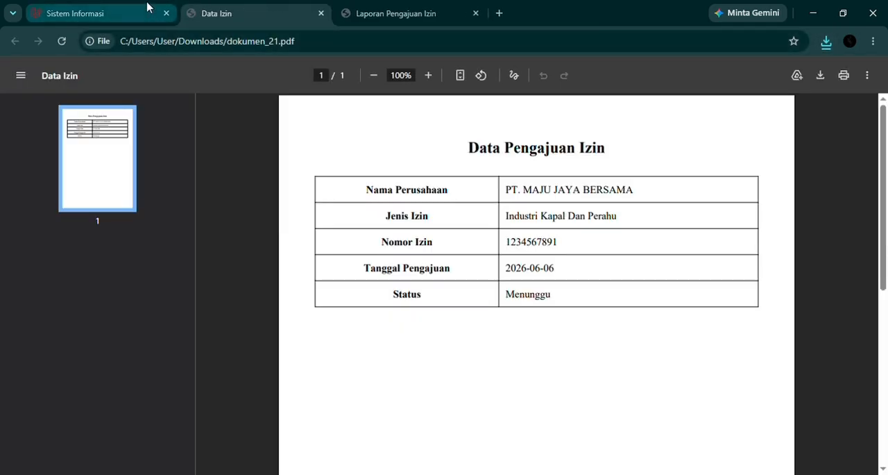
Return to the submissions list, open the verification page for PT. MAJU JAYA BERSAMA's document and review its details and preview
click(90, 8)
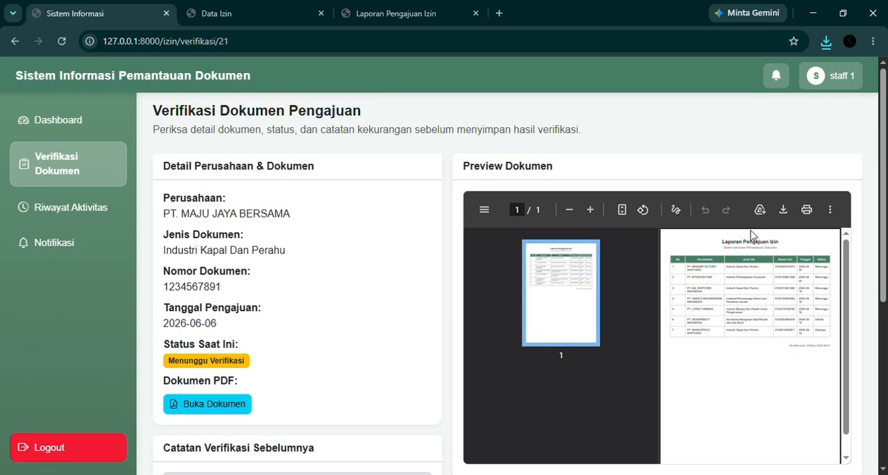
scroll(266, 319, down, 1)
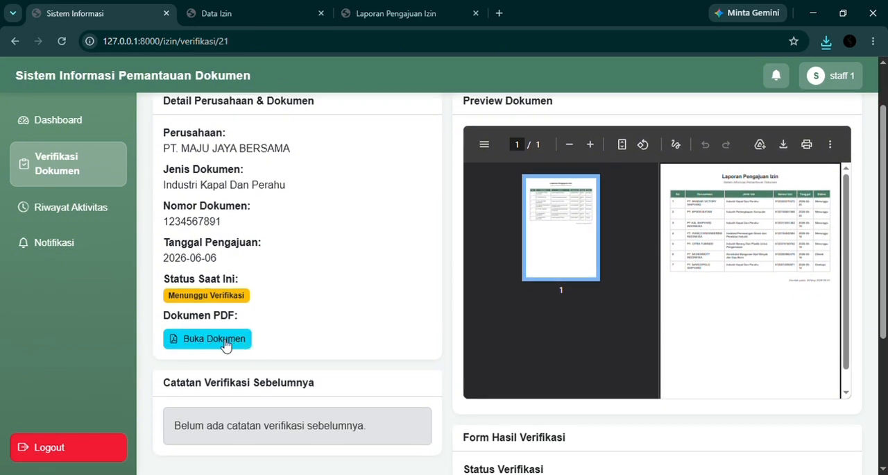
scroll(225, 345, up, 2)
scroll(229, 347, down, 3)
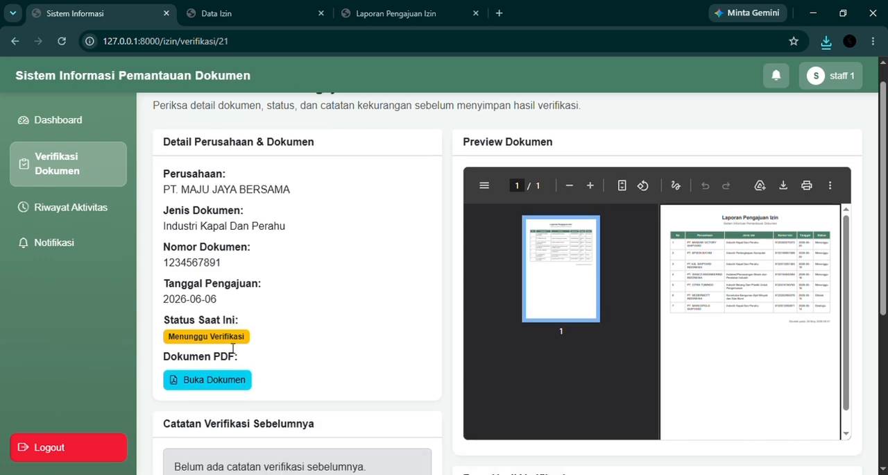
In the verification result form for PT. MAJU JAYA BERSAMA's document, set the verification status to Disetujui
scroll(451, 376, up, 2)
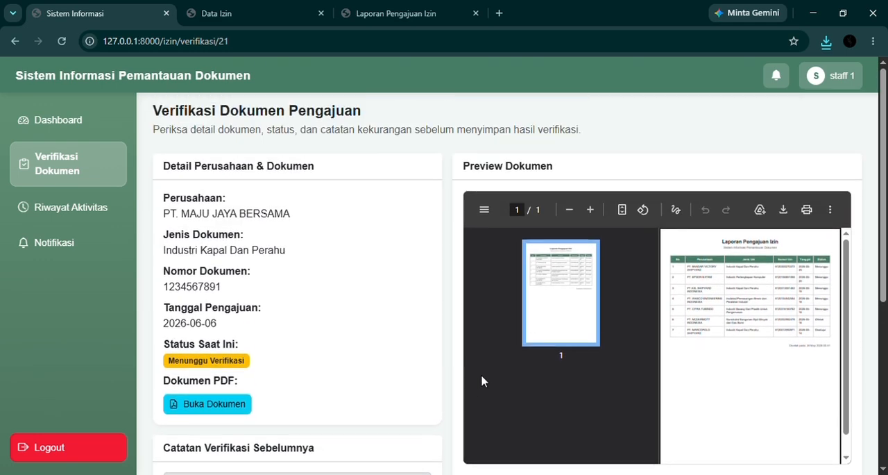
scroll(565, 308, down, 2)
click(553, 373)
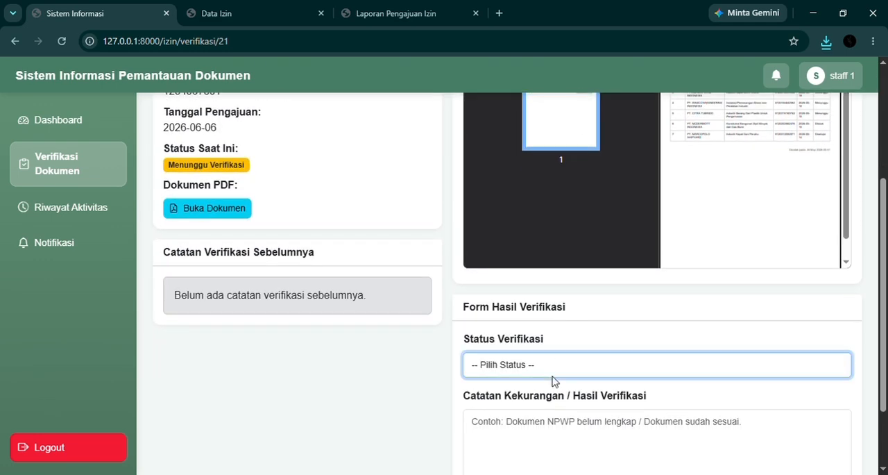
scroll(543, 368, down, 1)
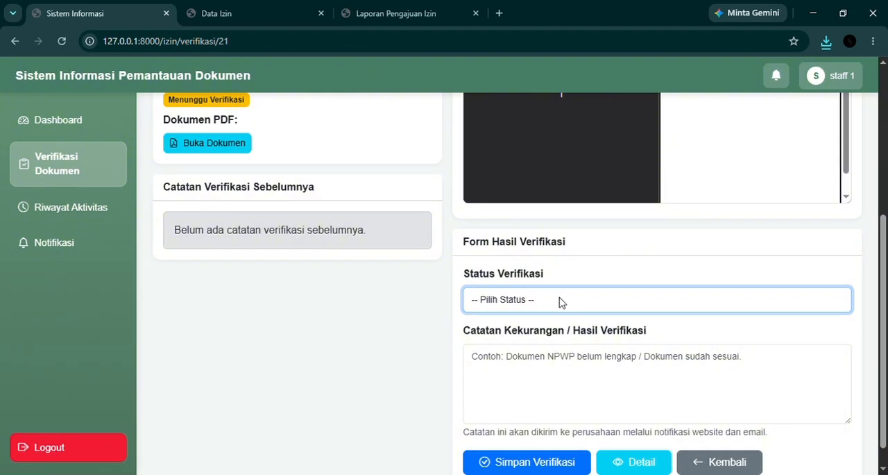
click(551, 352)
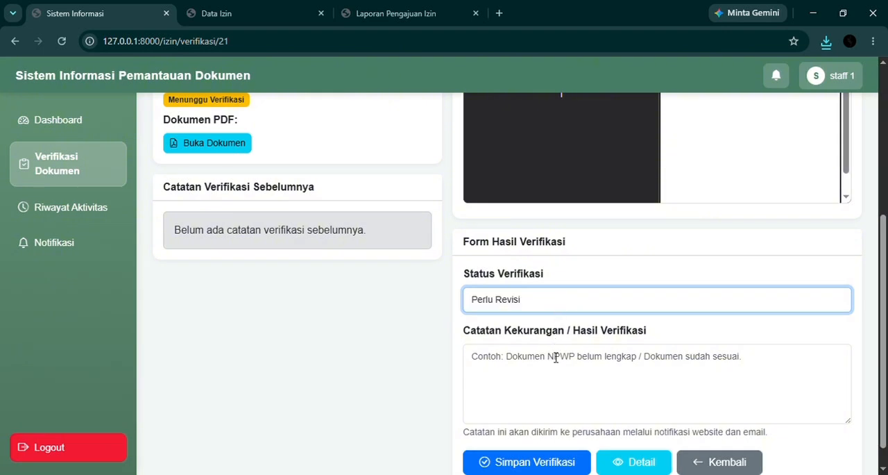
click(485, 365)
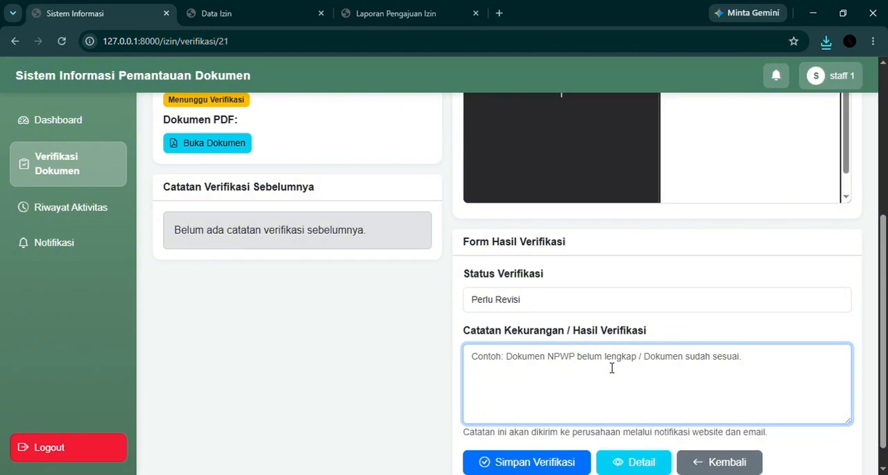
click(561, 299)
click(532, 342)
Enter the verification note "dokumen telah memenuhi syarat" and save the verification
click(538, 364)
text(n)
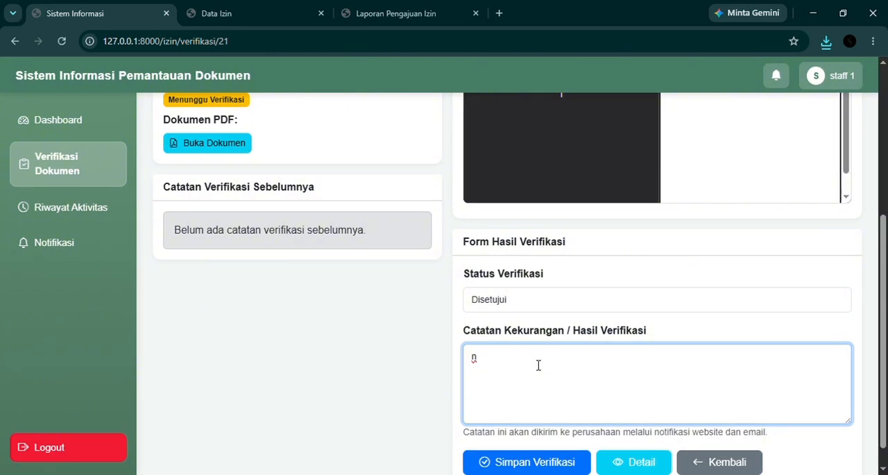
key(BackSpace)
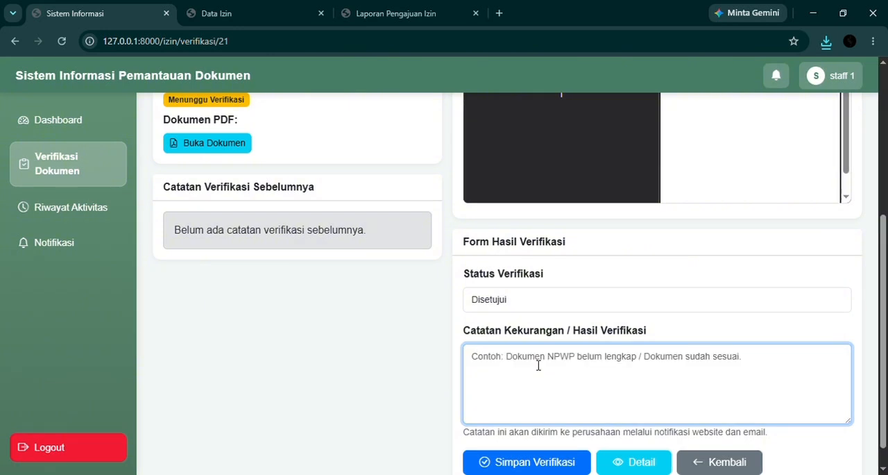
text(dokumen )
text(re)
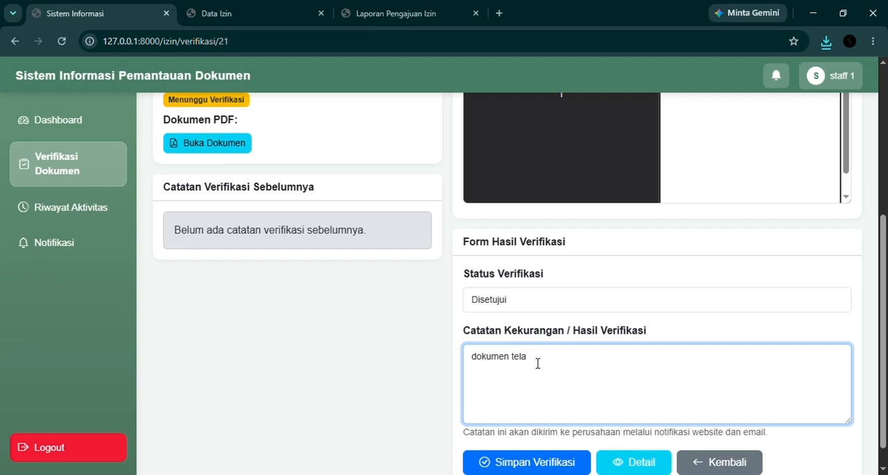
key(BackSpace)
text(memenuhi syara)
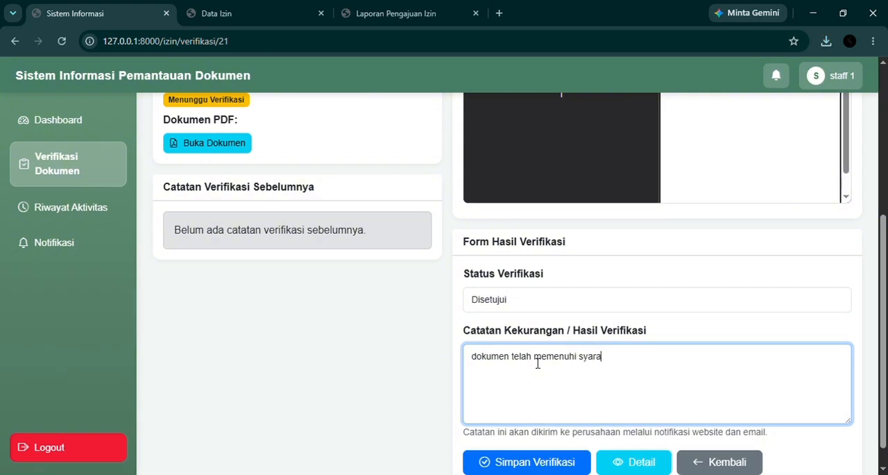
text(t)
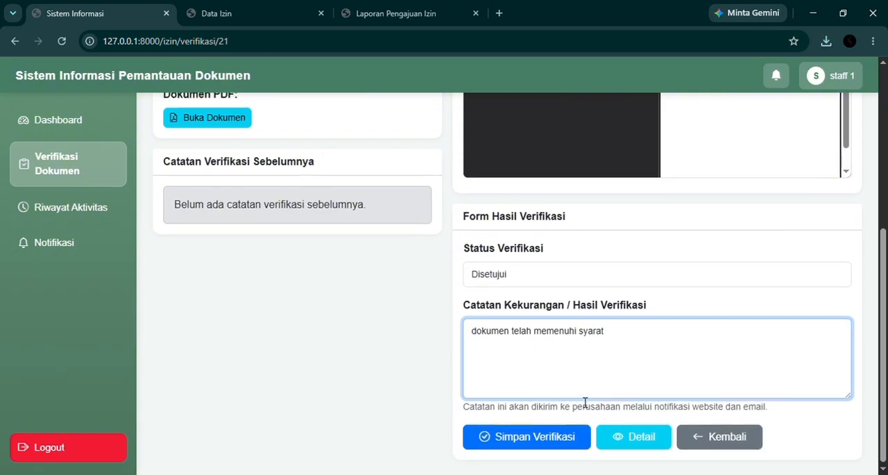
scroll(588, 406, down, 1)
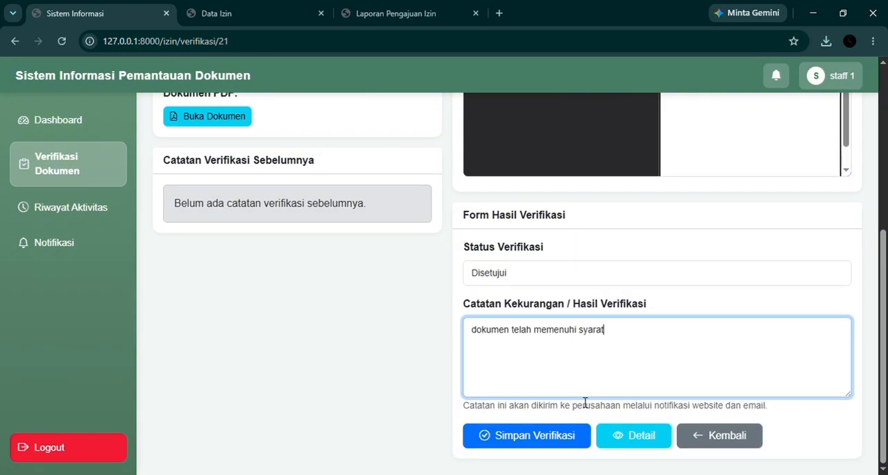
click(566, 435)
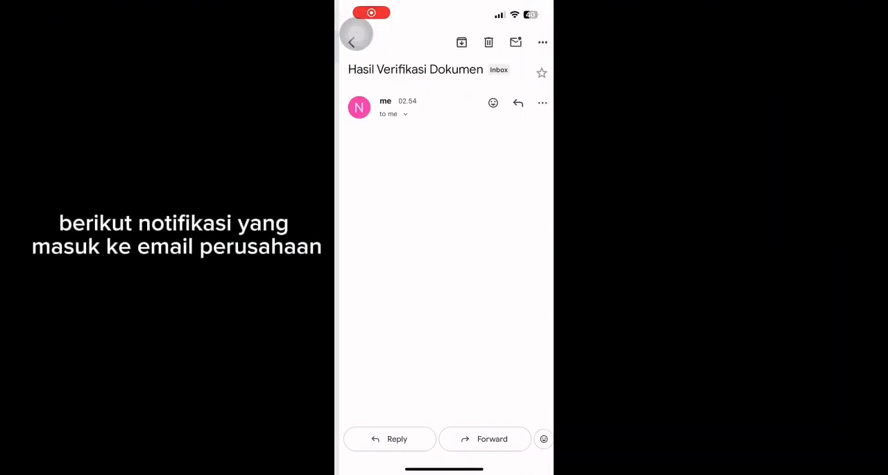
Review the verification result e-mail, the Riwayat Aktivitas entries and the staff account's notifications
scroll(444, 236, down, 3)
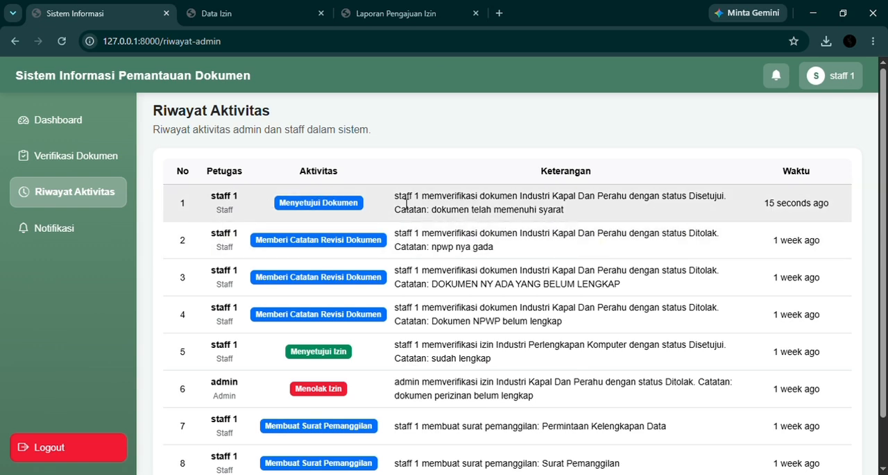
click(58, 237)
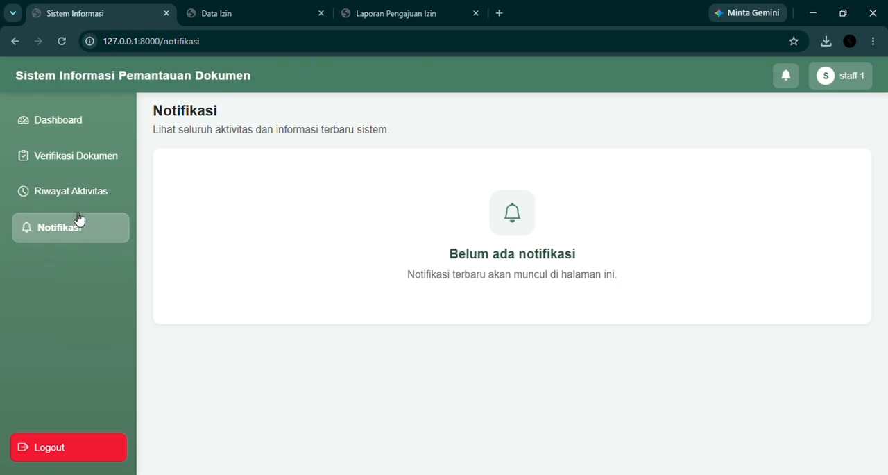
Log out of the staff account and enter the company account's e-mail in the login form
click(73, 447)
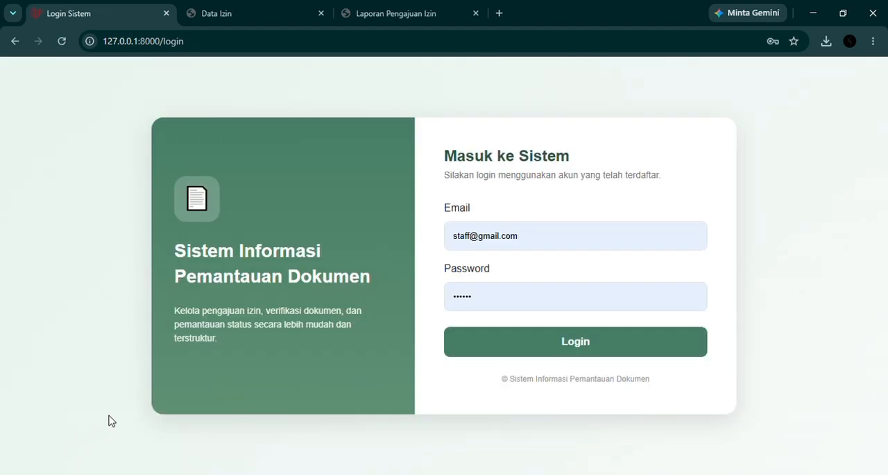
click(468, 243)
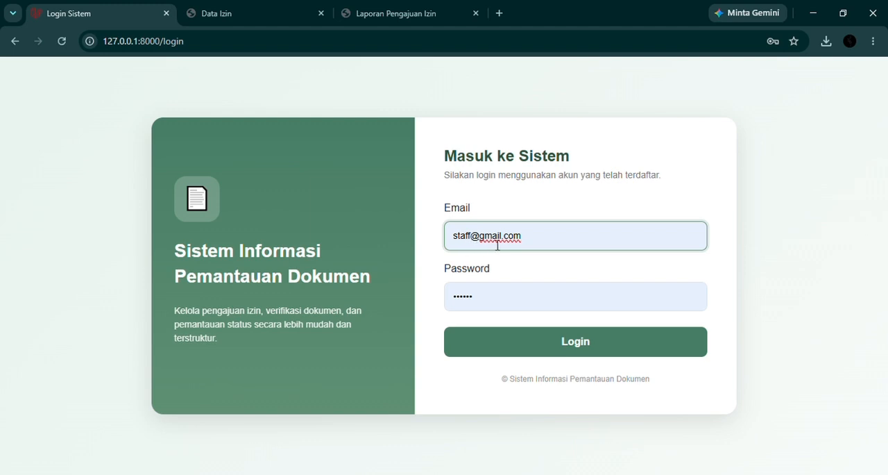
drag(539, 238, 433, 248)
text(na)
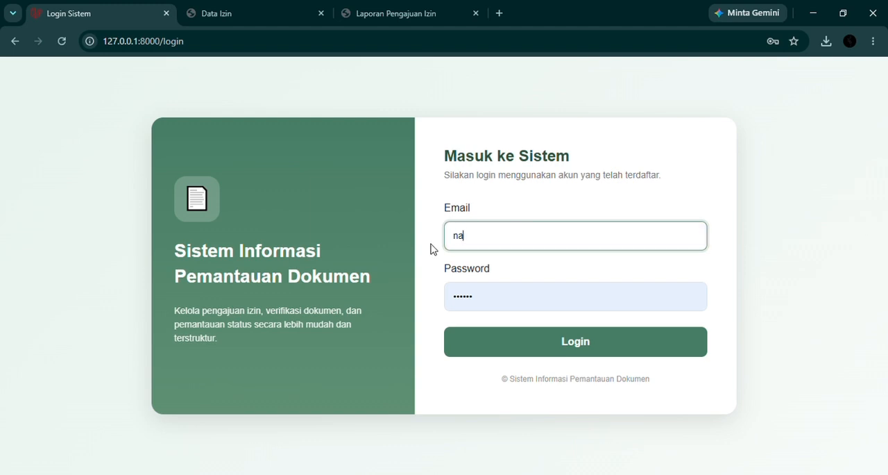
Replace the prefilled password with the company account's password and log in
click(536, 278)
drag(511, 303, 400, 308)
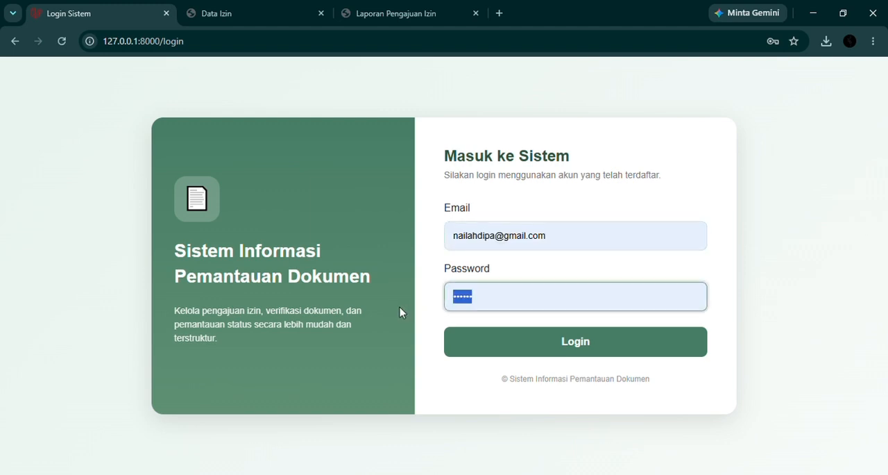
key(BackSpace)
text(pas)
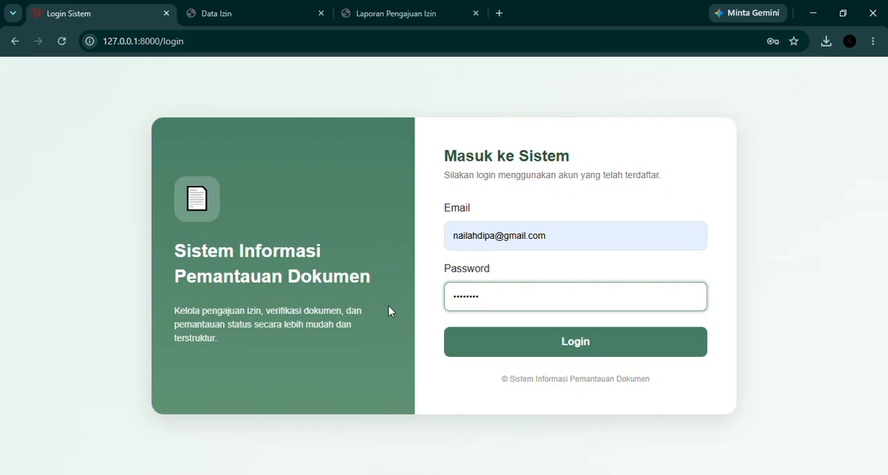
click(615, 342)
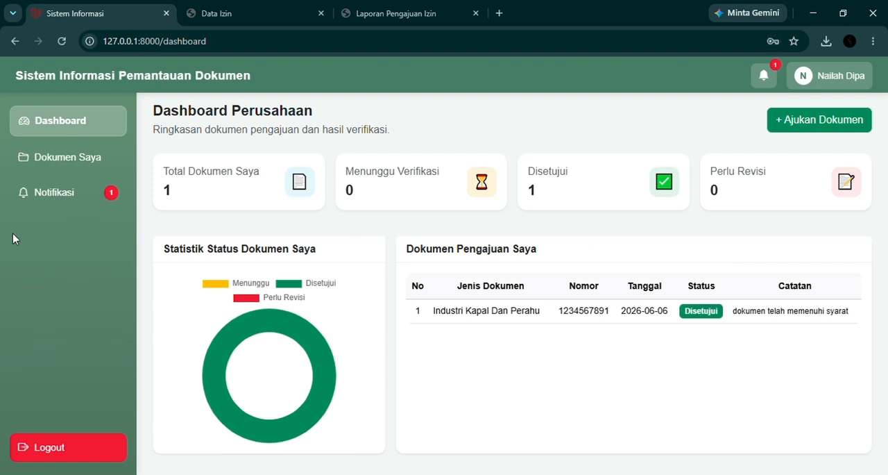
Open the company's new notification about the Industri Kapal Dan Perahu document and review its verification status, note and PDF preview
click(102, 199)
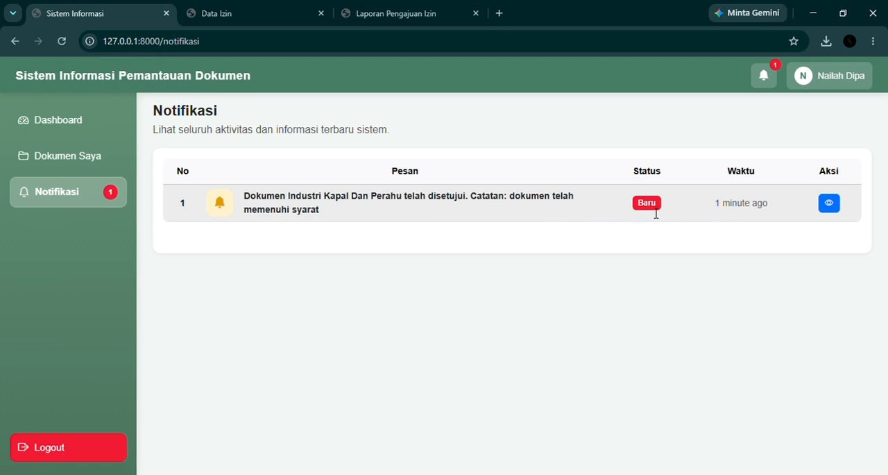
click(831, 202)
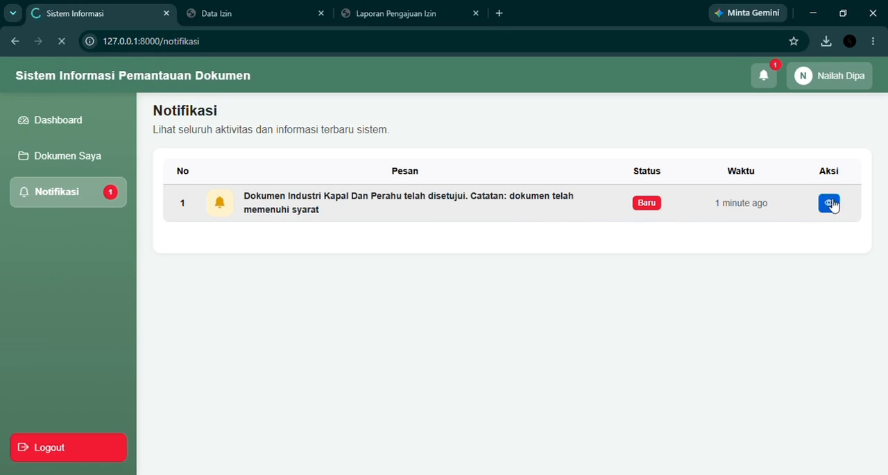
scroll(585, 330, down, 1)
scroll(585, 330, down, 5)
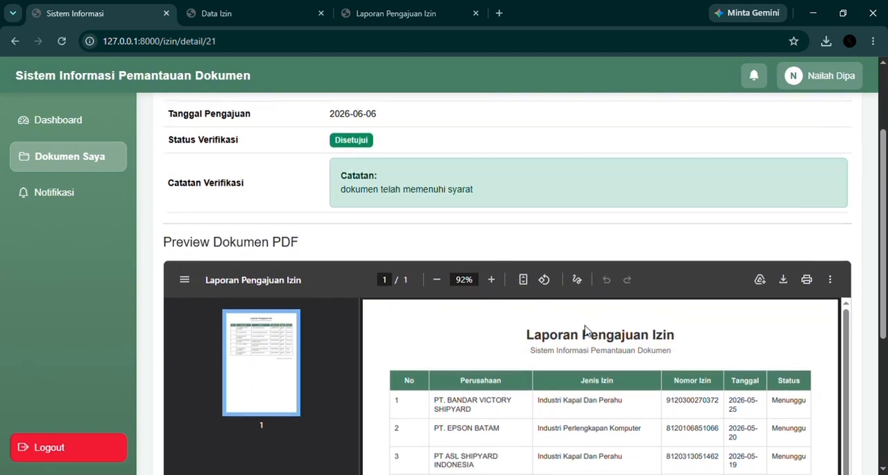
scroll(366, 266, up, 3)
scroll(366, 266, up, 2)
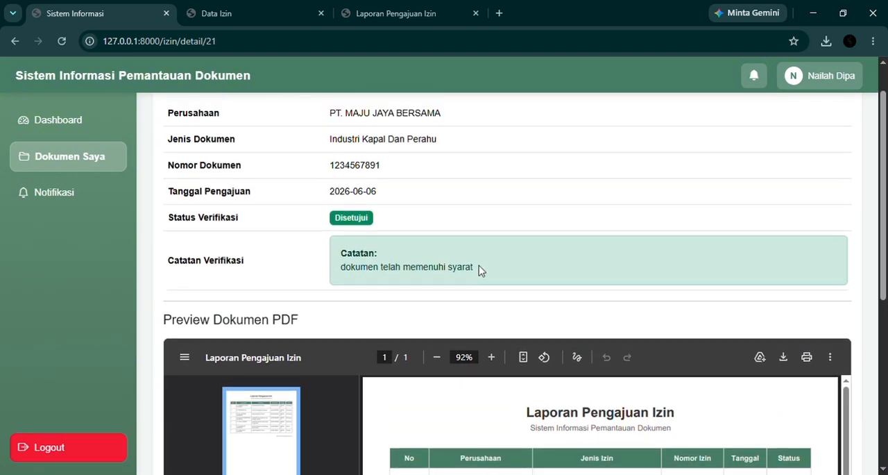
drag(440, 242, 478, 279)
click(478, 278)
Return to the company dashboard to check the submission summary, then log out of the company account
click(86, 124)
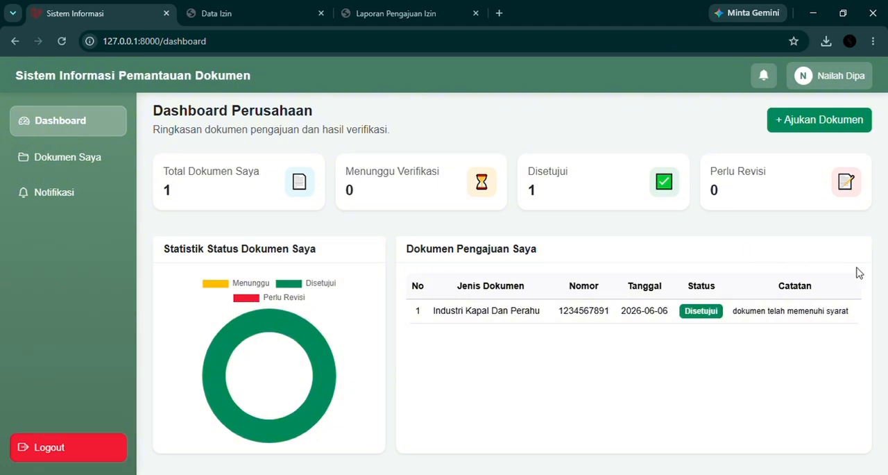
click(74, 449)
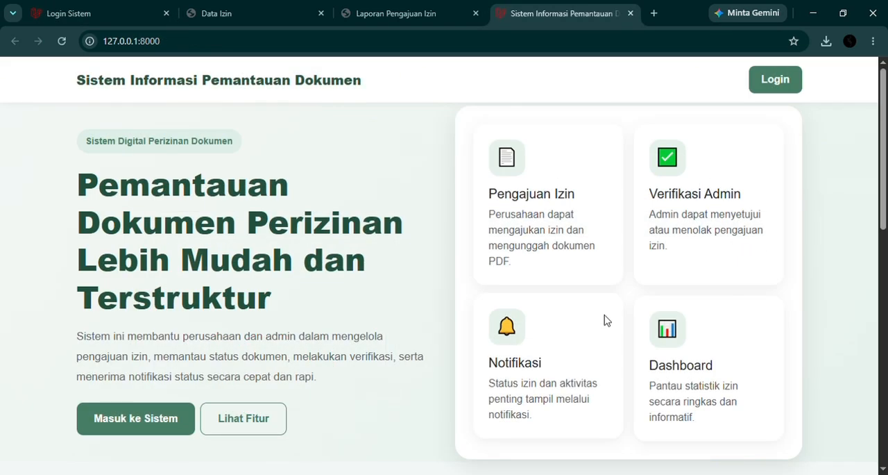